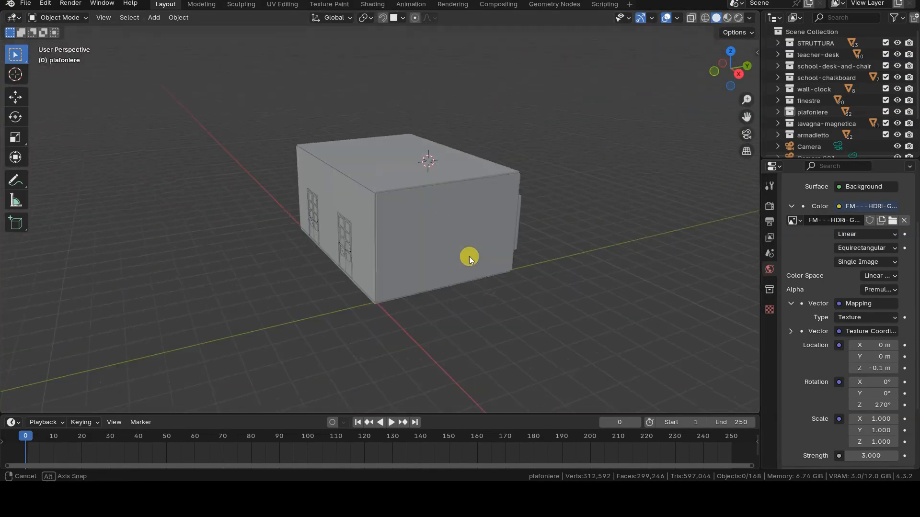
# Preview the classroom through the camera in Rendered shading and collapse the world background's Color settings
pyautogui.press('z')
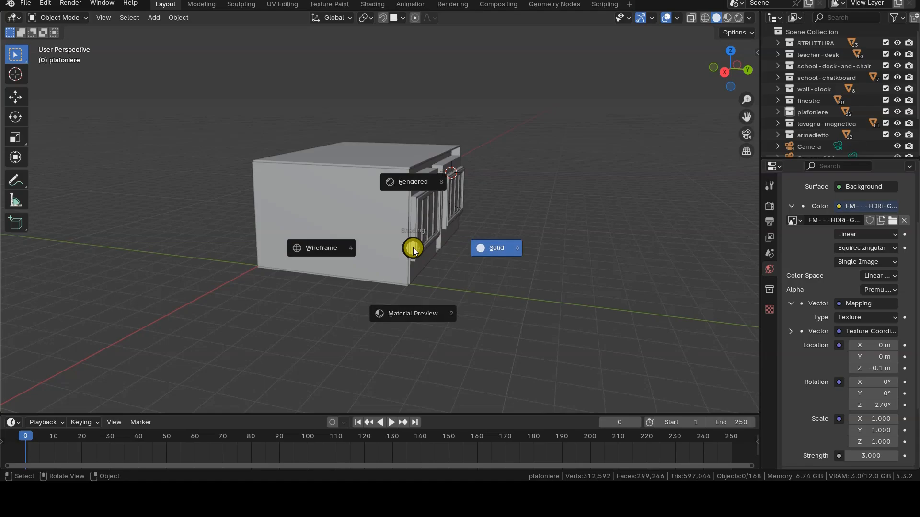
pyautogui.click(424, 186)
pyautogui.moveTo(421, 185)
pyautogui.mouseDown(button='middle')
pyautogui.moveTo(360, 259)
pyautogui.moveTo(400, 250)
pyautogui.moveTo(501, 255)
pyautogui.moveTo(389, 284)
pyautogui.moveTo(344, 282)
pyautogui.mouseUp(button='middle')
pyautogui.press('KP_0')
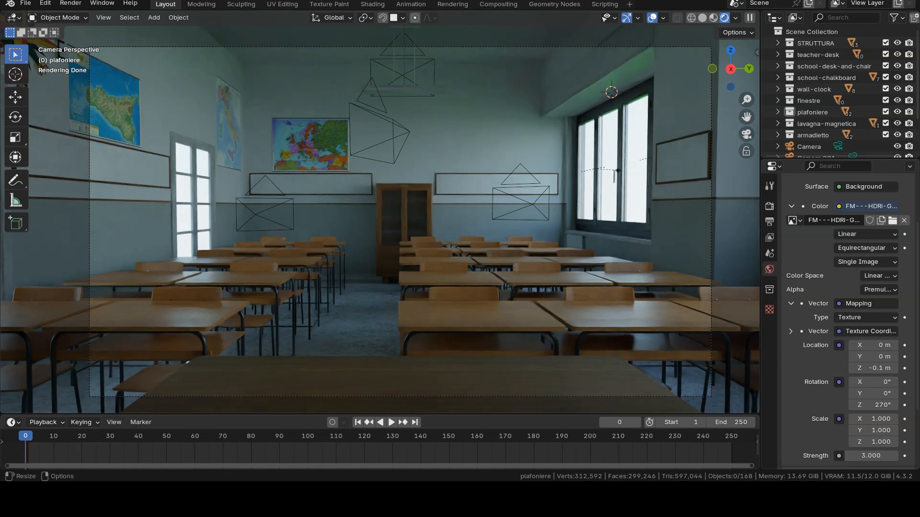
pyautogui.click(790, 206)
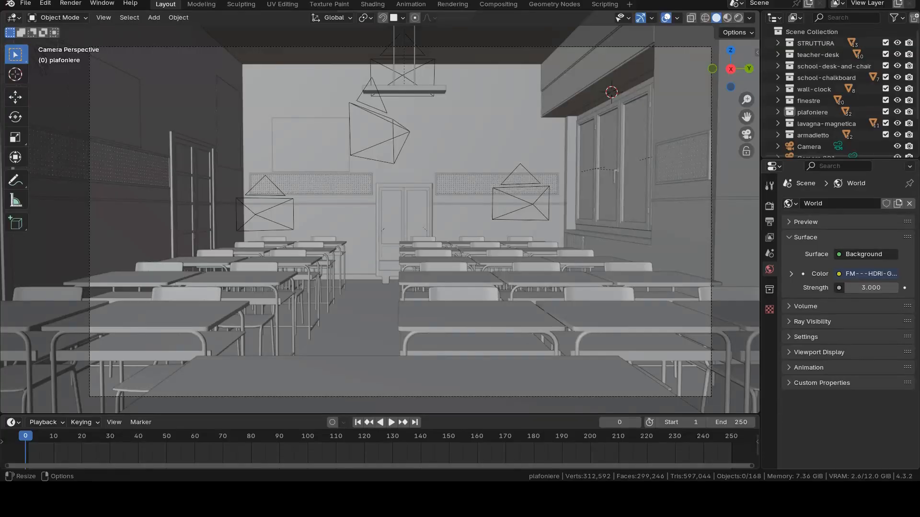
# Add a Sun light and place it outside the building in front of the windows
pyautogui.moveTo(335, 240); pyautogui.dragTo(369, 248, button='middle')
pyautogui.scroll(-10, 506, 251)
pyautogui.hotkey('shift', 'a')
pyautogui.moveTo(511, 253)
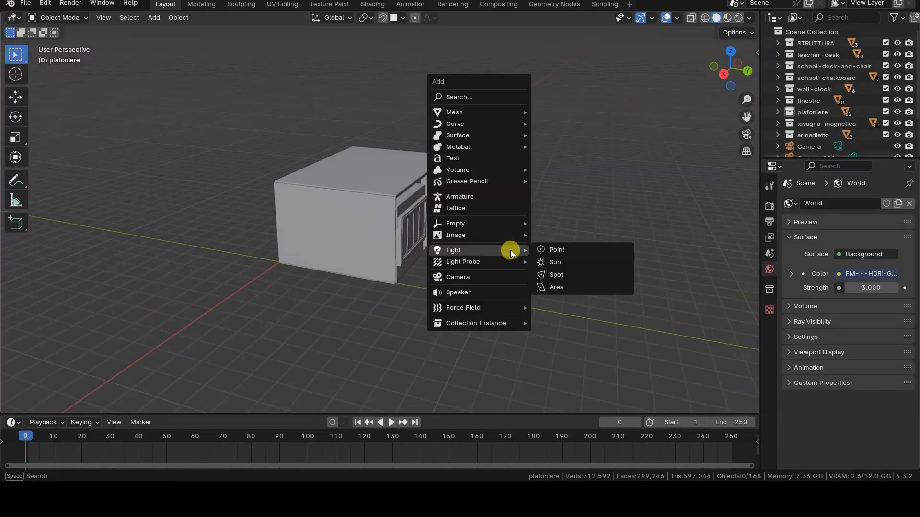
pyautogui.click(559, 263)
pyautogui.moveTo(474, 186); pyautogui.dragTo(524, 193)
# Rotate the sun about the global X axis so it shines almost horizontally into the windows, and return to the camera view
pyautogui.write('rx-90')
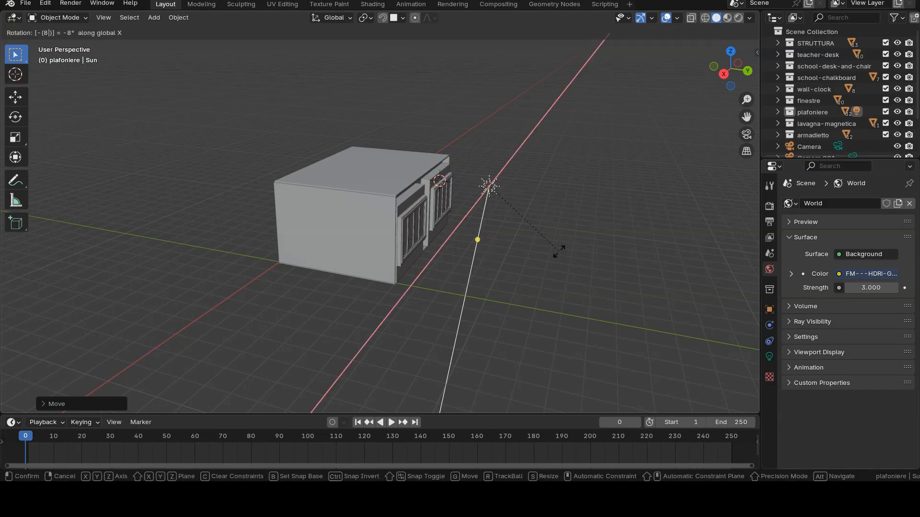
pyautogui.press('Return')
pyautogui.moveTo(559, 251); pyautogui.dragTo(526, 283, button='middle')
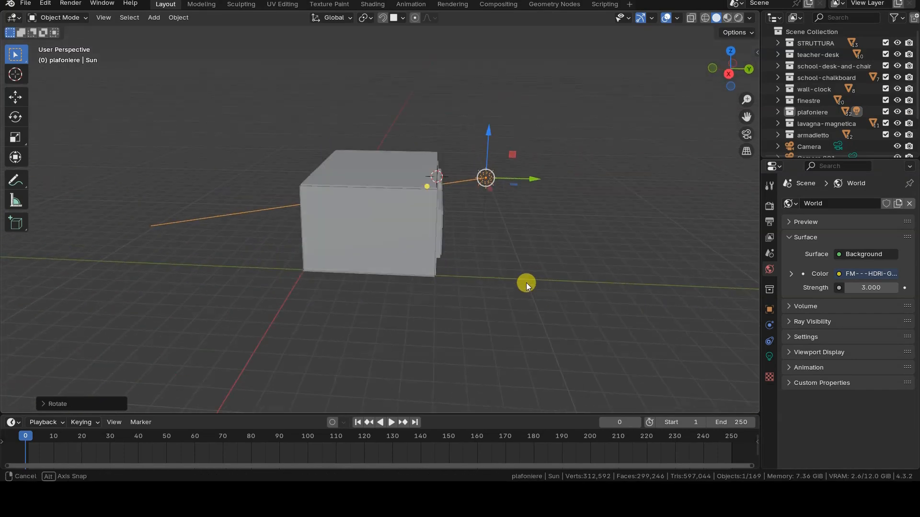
pyautogui.press('KP_0')
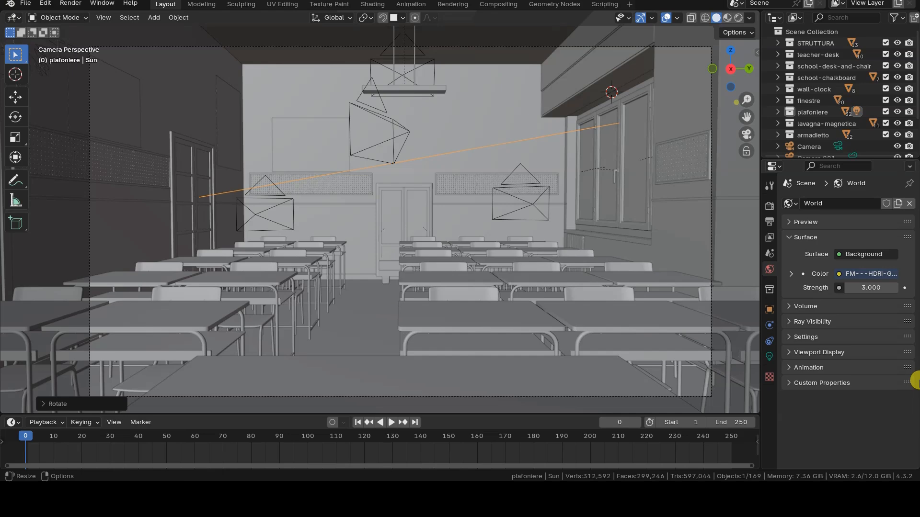
# Filter the outliner for "sun", select the Sun light and set its color's blue value to 0.64
pyautogui.click(769, 356)
pyautogui.click(850, 18)
pyautogui.write('sun')
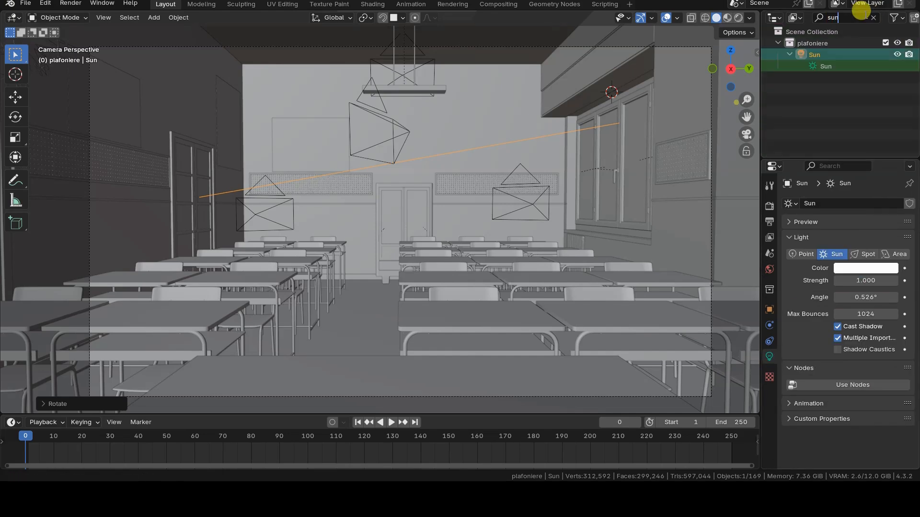
pyautogui.click(819, 54)
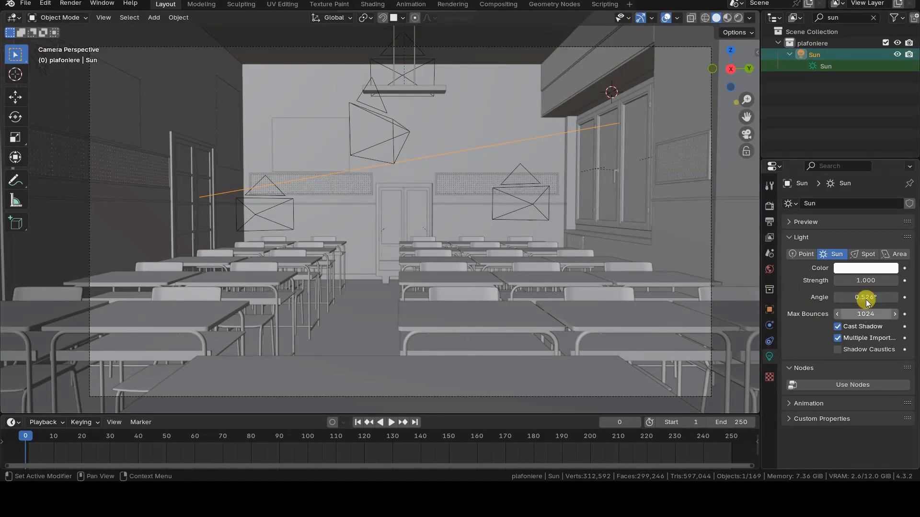
pyautogui.click(870, 270)
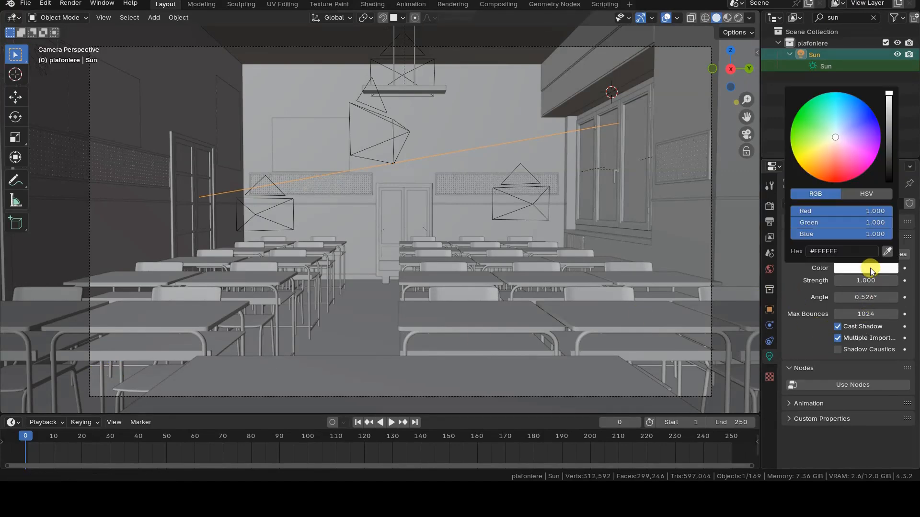
pyautogui.click(866, 236)
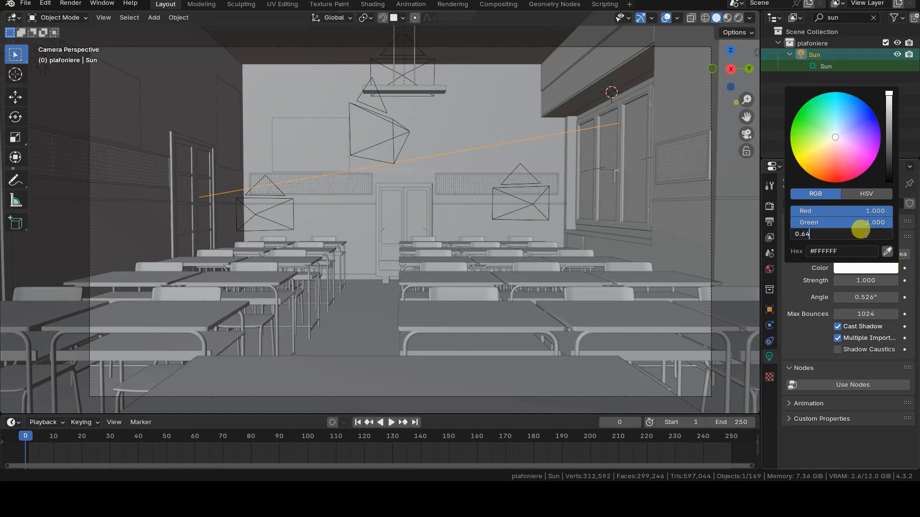
pyautogui.press('Return')
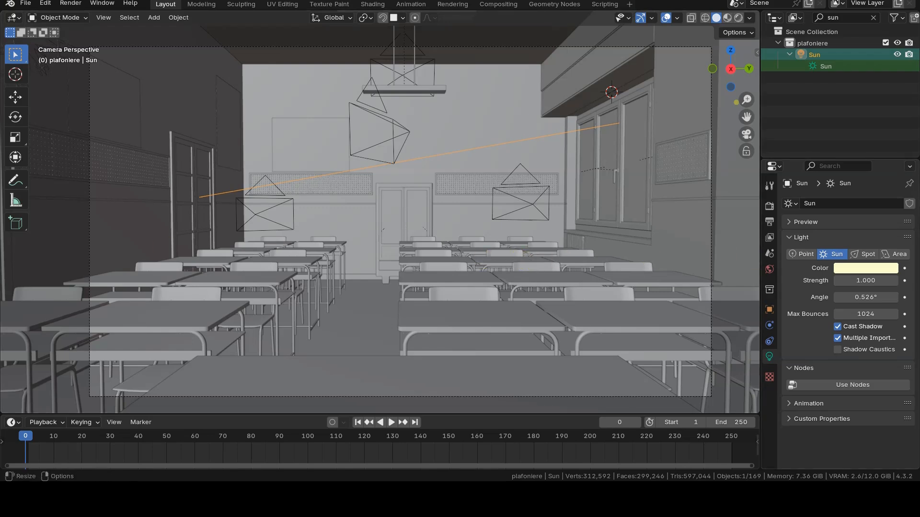
# Set the world background strength to 0 and preview the sun's light alone in Rendered shading
pyautogui.click(769, 270)
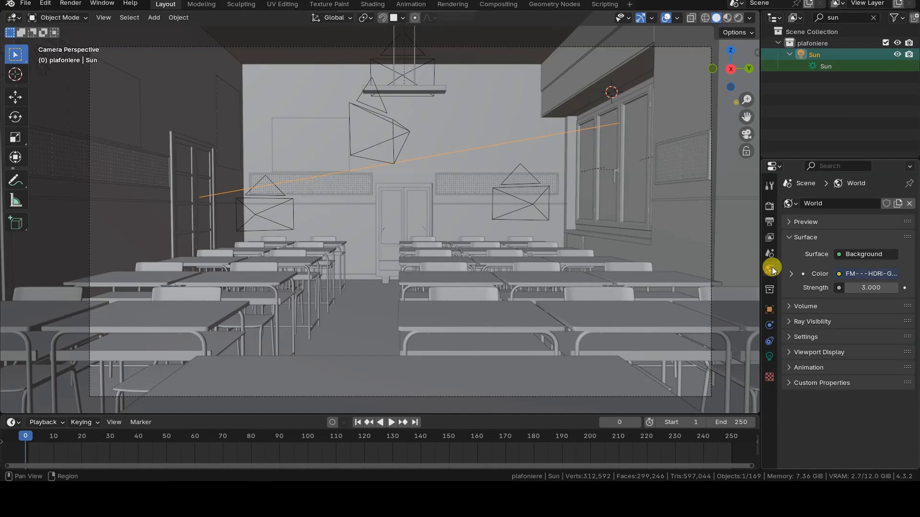
pyautogui.click(850, 287)
pyautogui.press('Return')
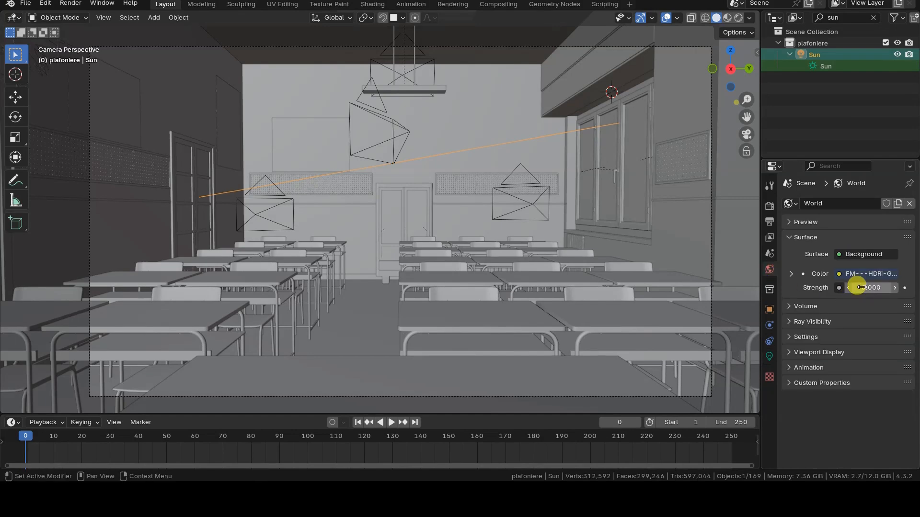
pyautogui.press('z')
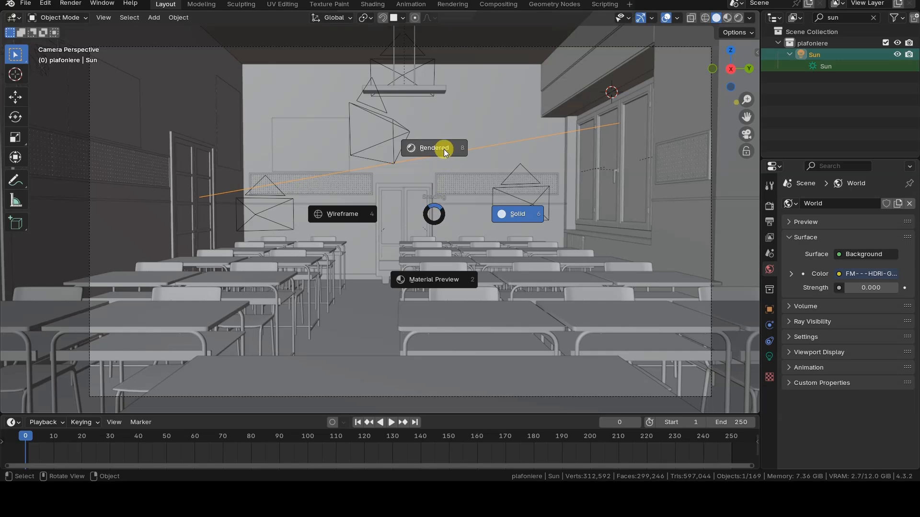
pyautogui.click(445, 150)
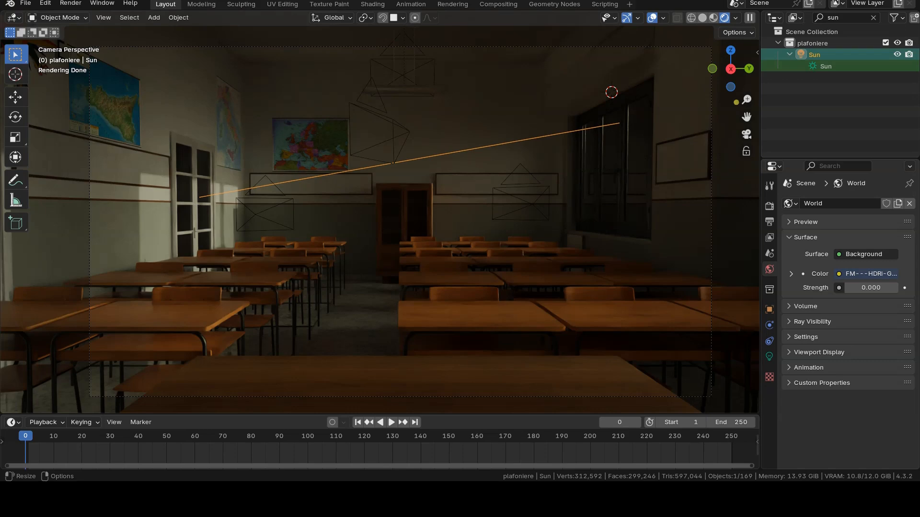
# Set the Sun light's strength to 7 while checking the light patches beside the glazed door
pyautogui.scroll(4, 206, 198)
pyautogui.keyDown('shift'); pyautogui.moveTo(133, 212); pyautogui.dragTo(488, 231, button='middle'); pyautogui.keyUp('shift')
pyautogui.scroll(2, 384, 231)
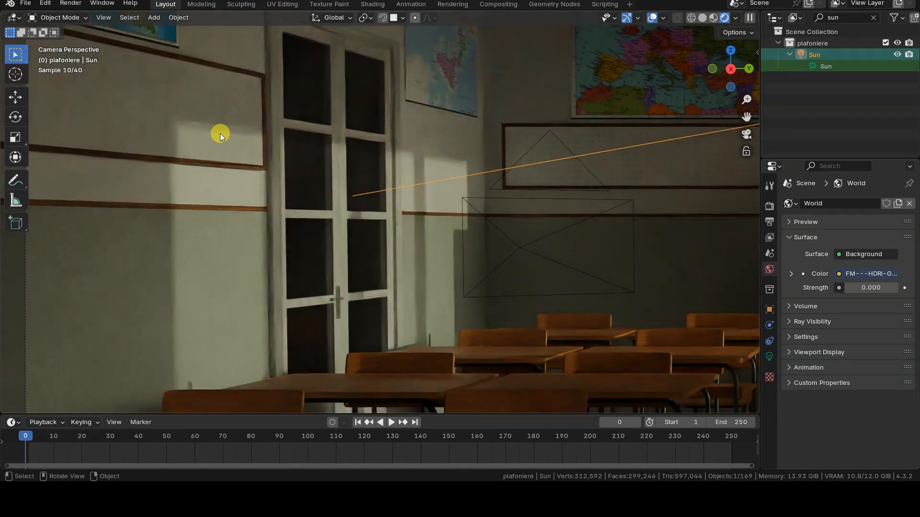
pyautogui.click(769, 356)
pyautogui.click(864, 283)
pyautogui.write('7')
pyautogui.press('Return')
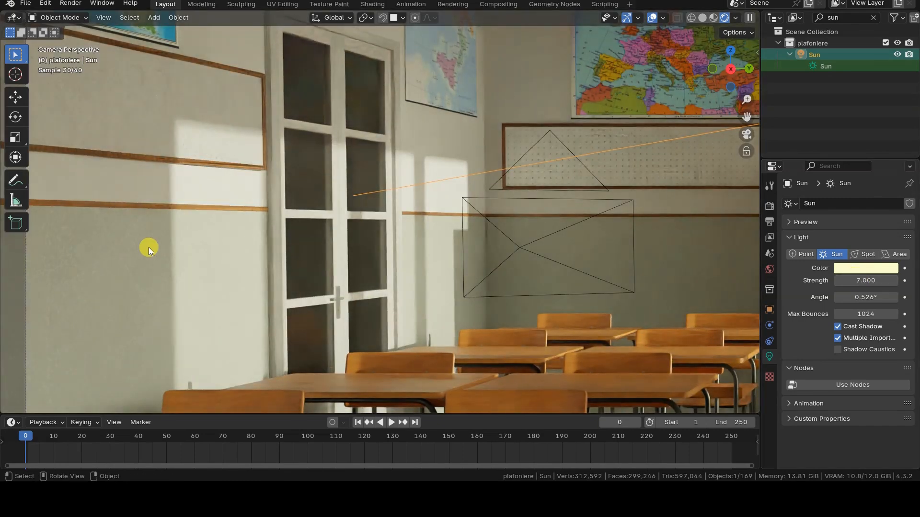
# Set the Sun light's angle to 5° to soften its shadows and check the whole classroom
pyautogui.click(863, 296)
pyautogui.write('5')
pyautogui.press('Return')
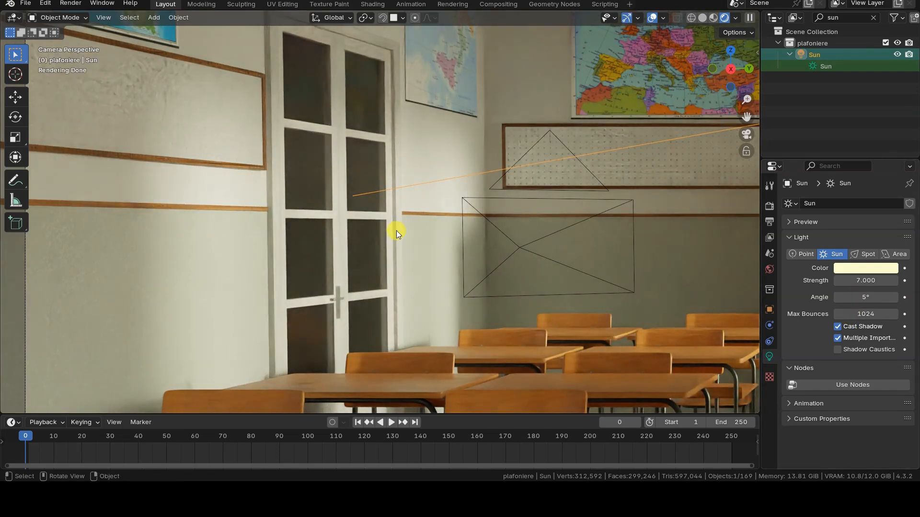
pyautogui.scroll(-5, 396, 231)
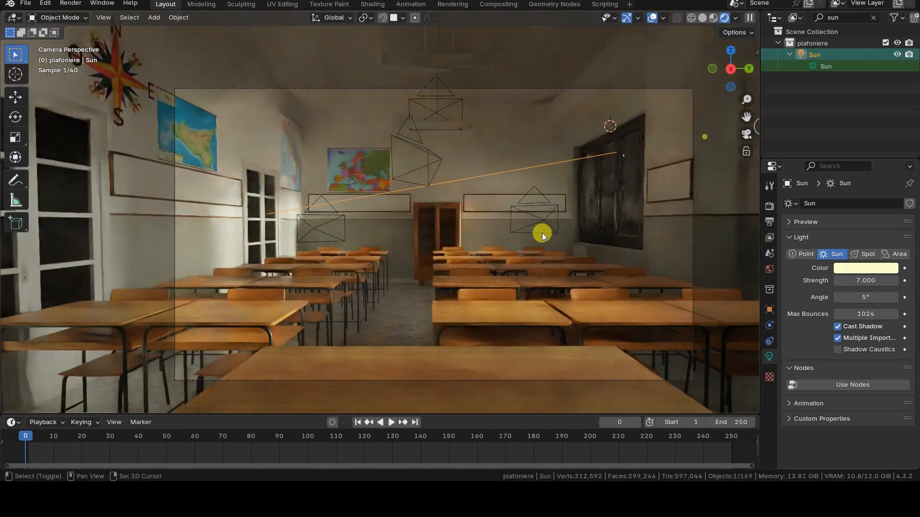
pyautogui.scroll(2, 542, 233)
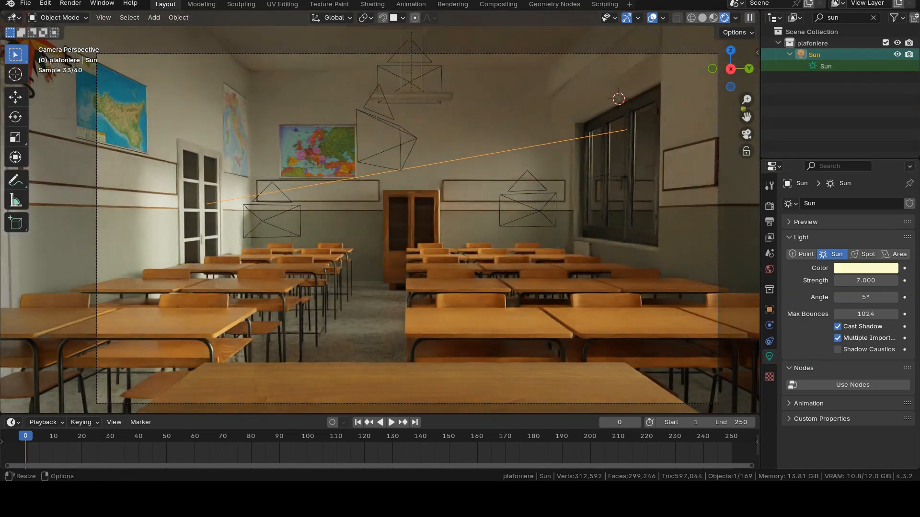
# Set the world background strength to 3
pyautogui.click(769, 269)
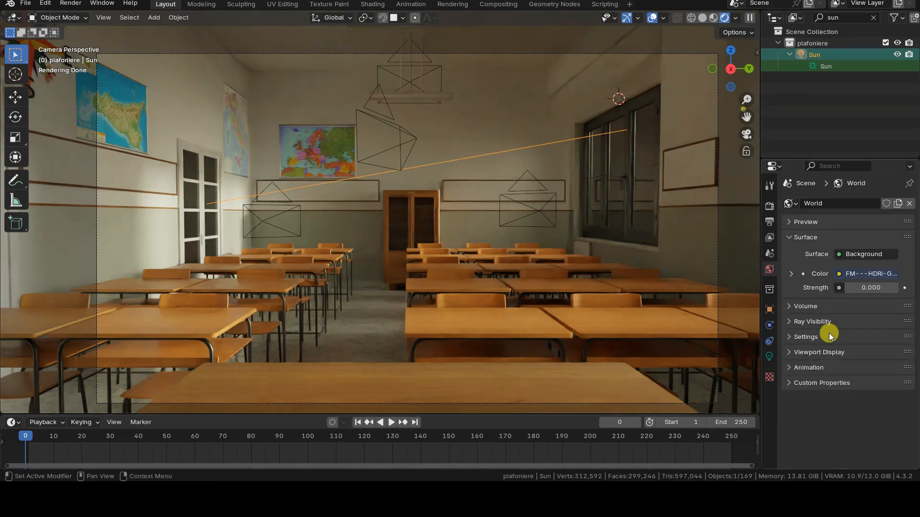
pyautogui.click(865, 288)
pyautogui.write('3')
pyautogui.press('Return')
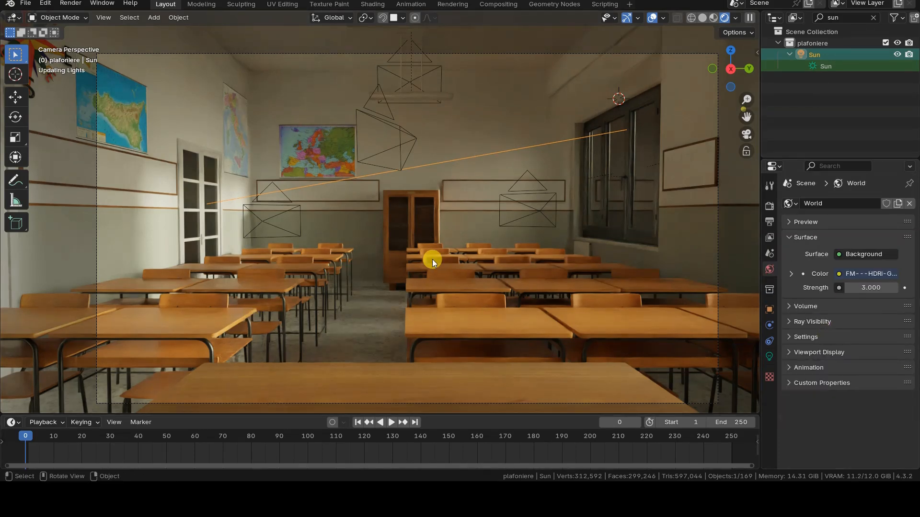
# Switch the viewport to Solid shading, render the camera image, inspect its walls and desks up close, and close the render
pyautogui.press('z')
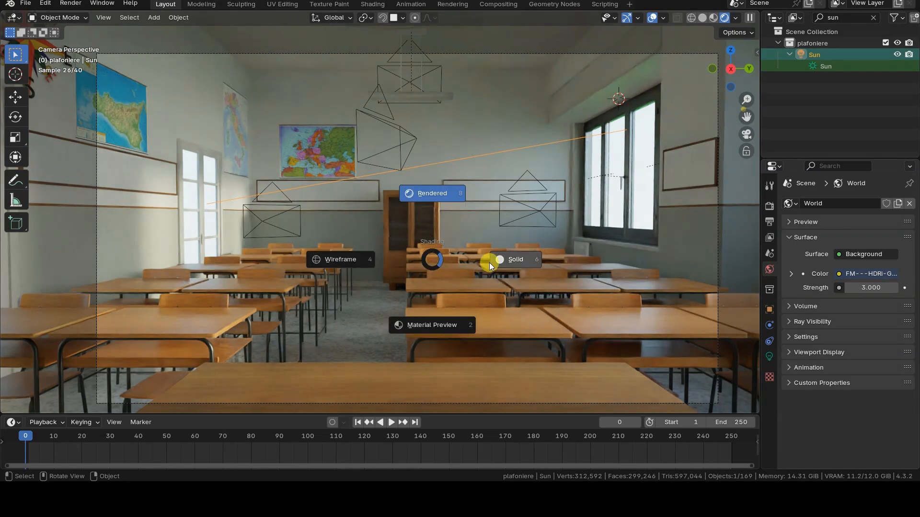
pyautogui.click(506, 263)
pyautogui.press('F12')
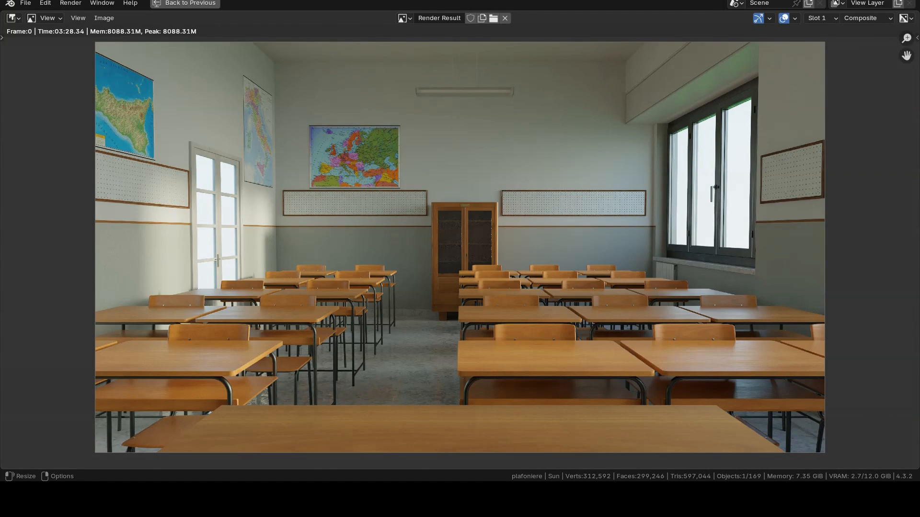
pyautogui.scroll(3, 453, 257)
pyautogui.moveTo(338, 165); pyautogui.dragTo(341, 295, button='middle')
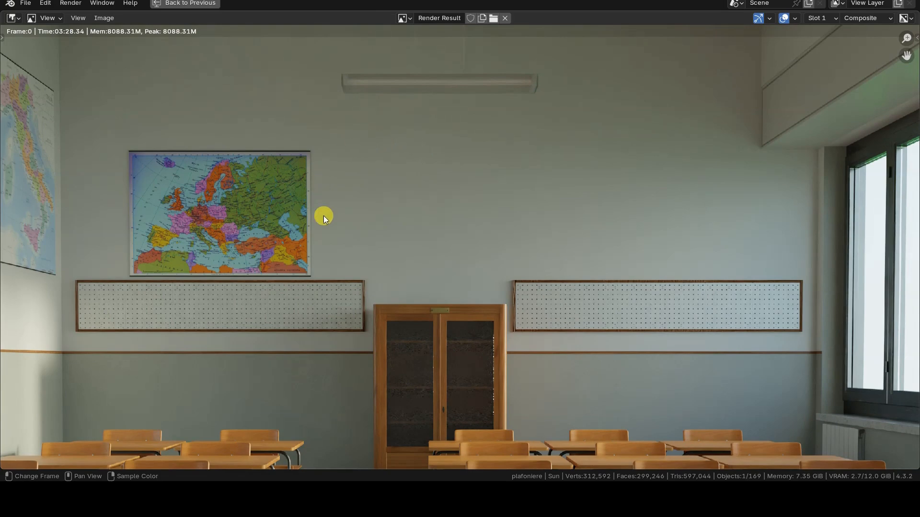
pyautogui.moveTo(192, 186); pyautogui.dragTo(561, 337, button='middle')
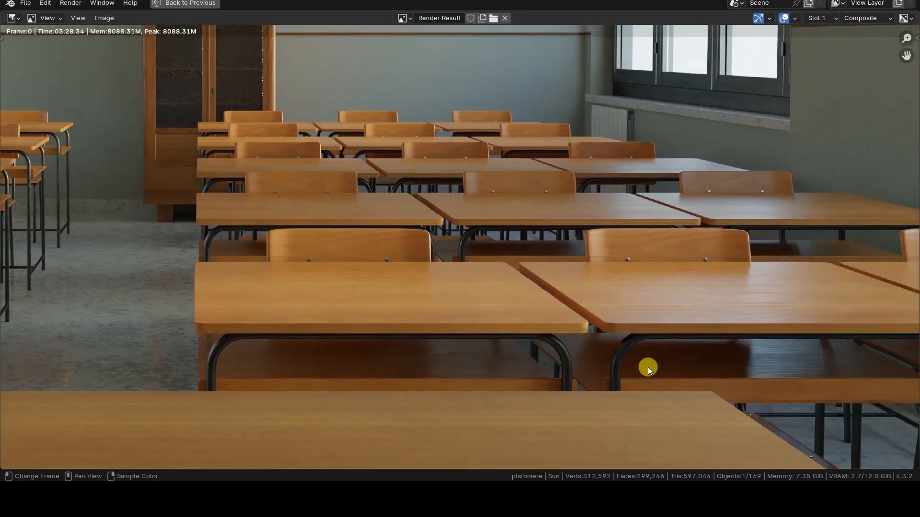
pyautogui.moveTo(591, 323); pyautogui.dragTo(507, 301, button='middle')
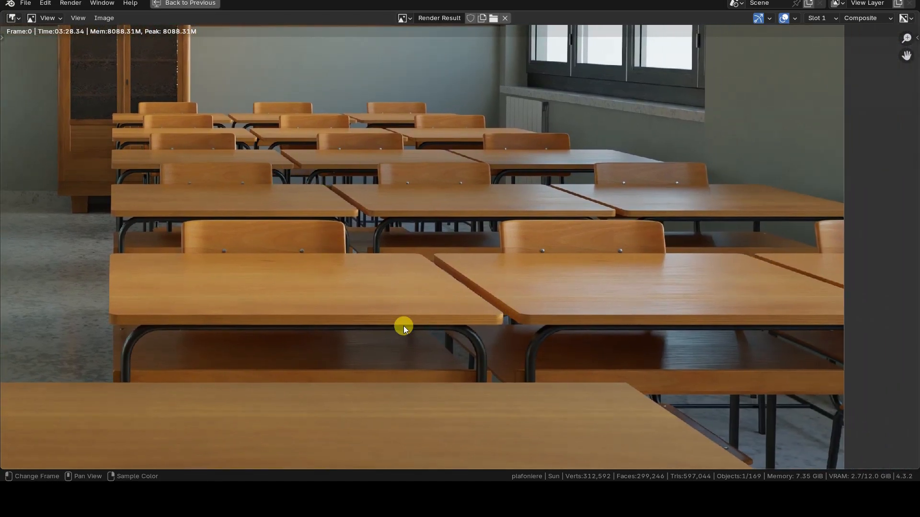
pyautogui.press('Escape')
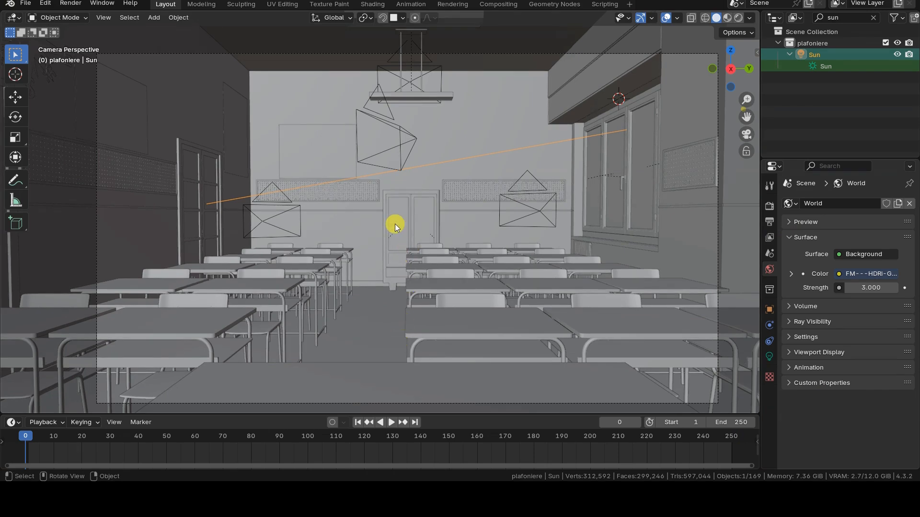
# In the Shading workspace, select the classroom's back wall and unmute the Multiply node in its parete-fondo.001 material
pyautogui.click(373, 4)
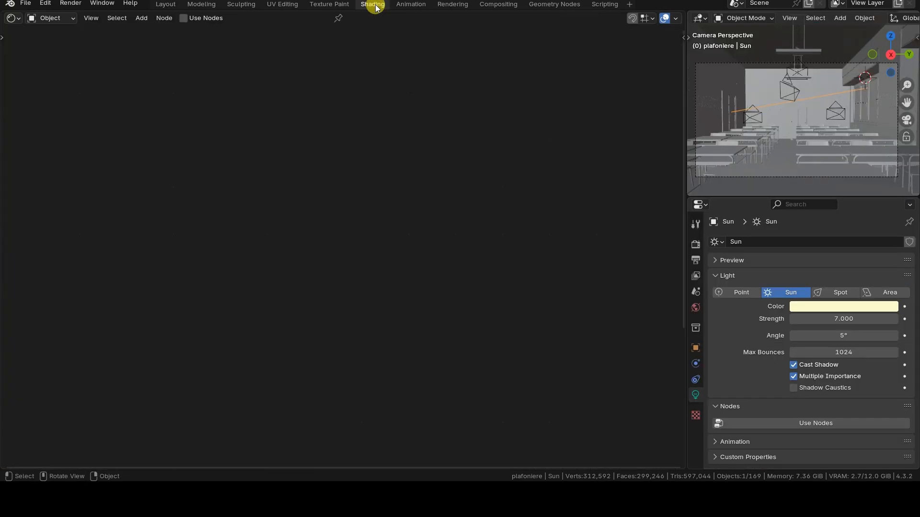
pyautogui.scroll(2, 777, 141)
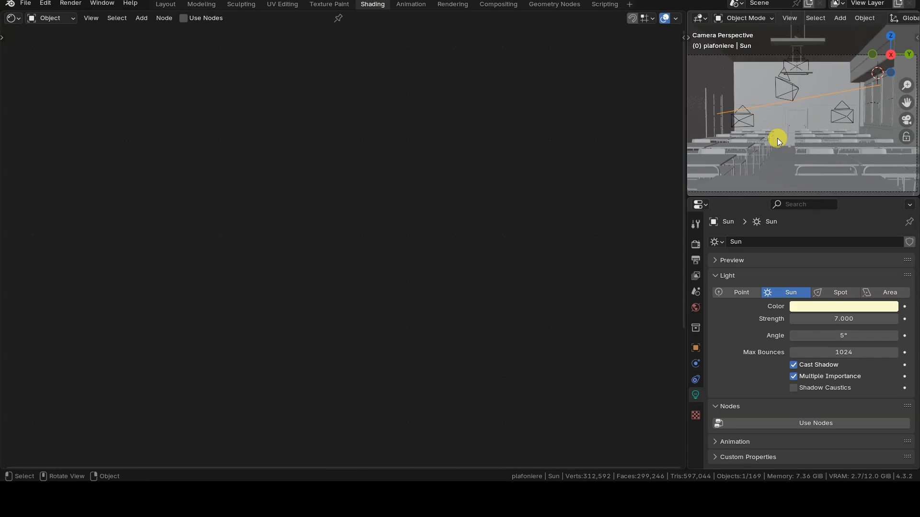
pyautogui.click(829, 72)
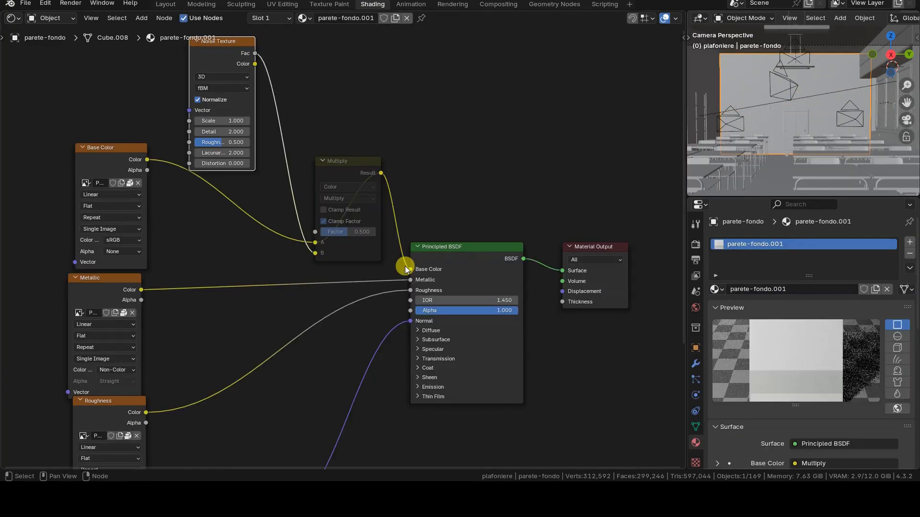
pyautogui.scroll(-2, 404, 265)
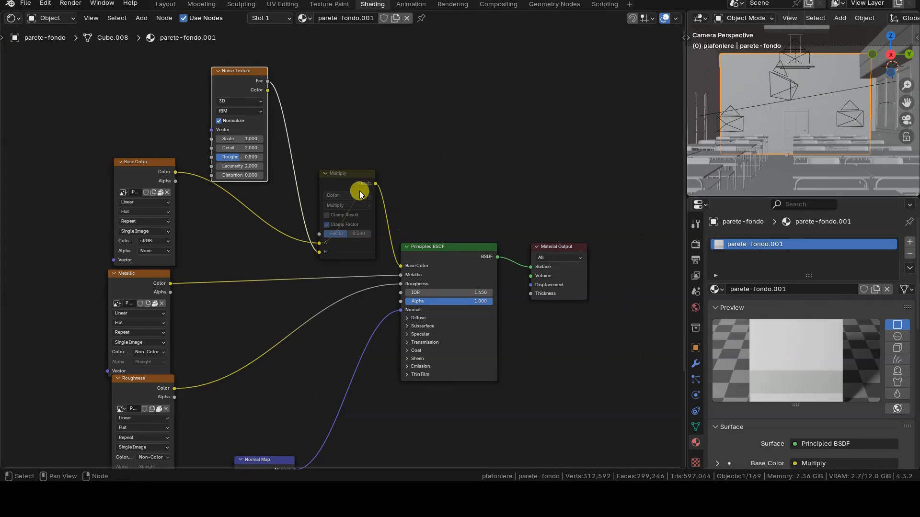
pyautogui.click(342, 180)
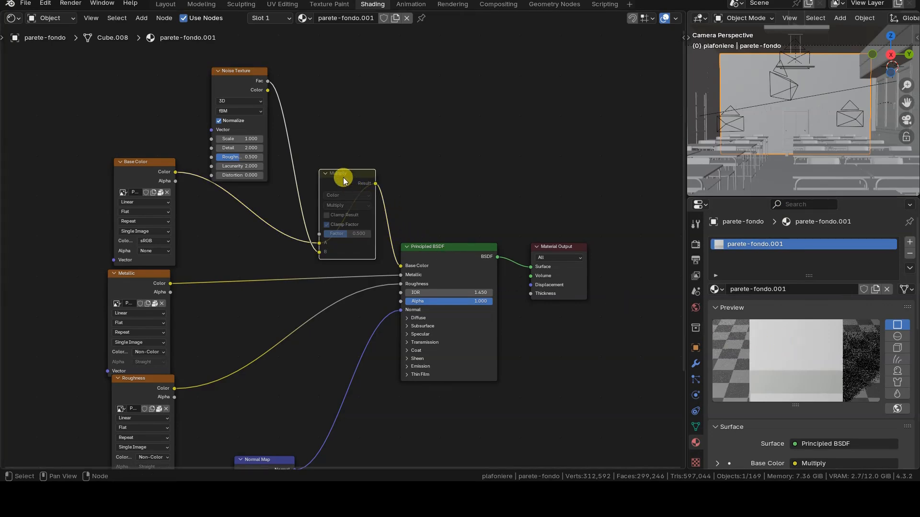
pyautogui.press('m')
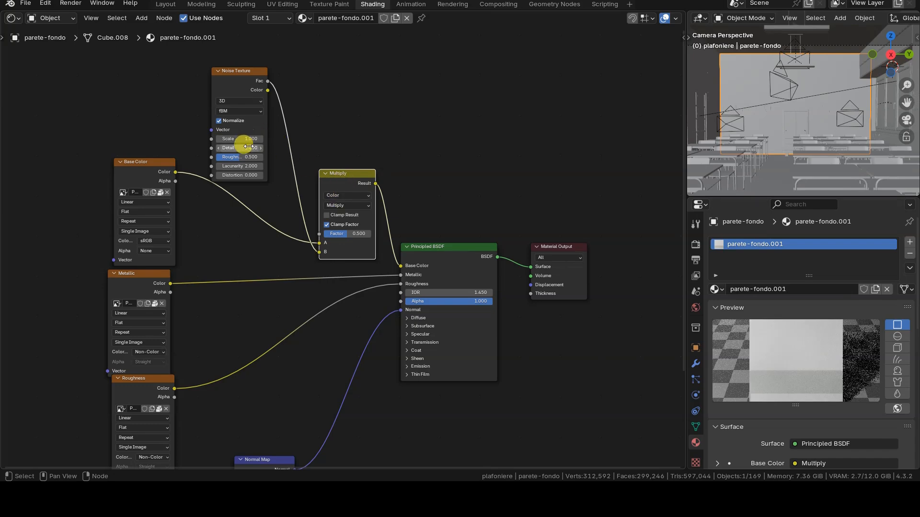
# Reposition the Noise Texture and Multiply nodes for a clearer layout and enlarge the material preview
pyautogui.scroll(1, 257, 132)
pyautogui.scroll(2, 309, 128)
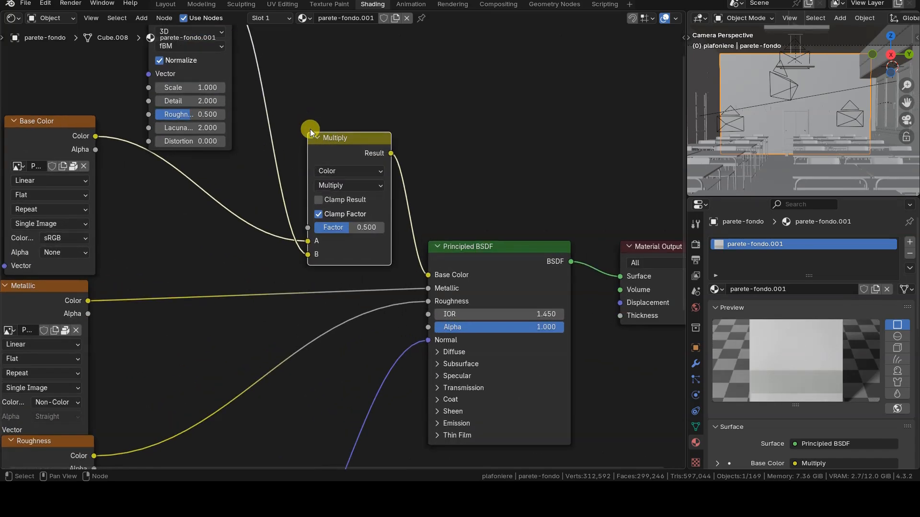
pyautogui.moveTo(300, 98); pyautogui.dragTo(362, 220, button='middle')
pyautogui.scroll(2, 369, 230)
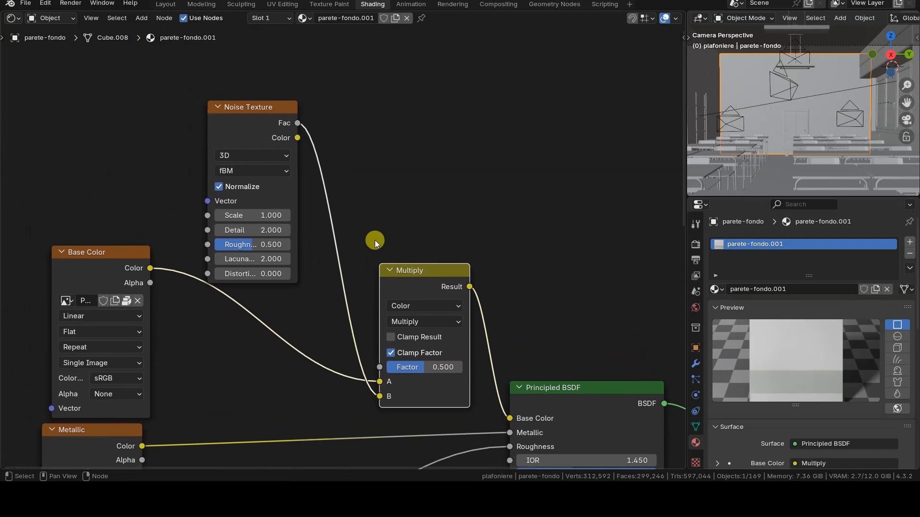
pyautogui.click(237, 84)
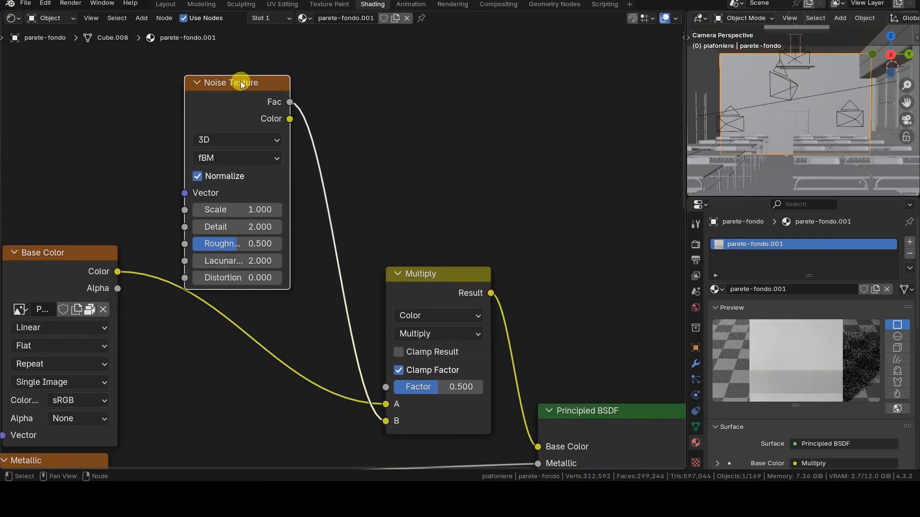
pyautogui.moveTo(240, 83); pyautogui.dragTo(282, 90)
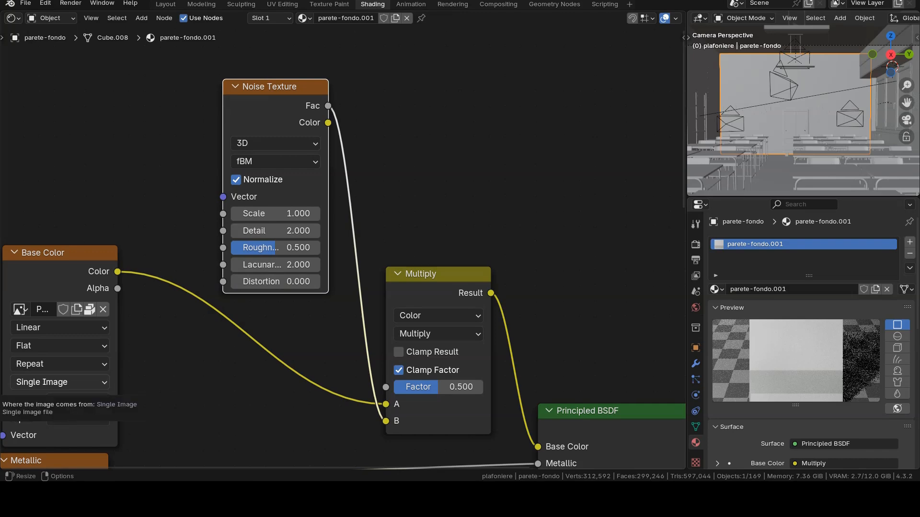
pyautogui.moveTo(437, 276); pyautogui.dragTo(440, 240)
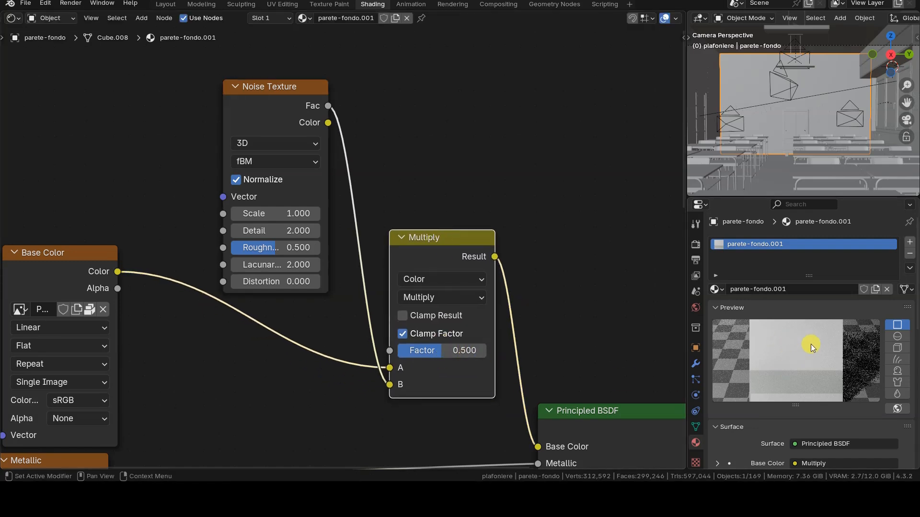
pyautogui.moveTo(806, 402); pyautogui.dragTo(796, 424)
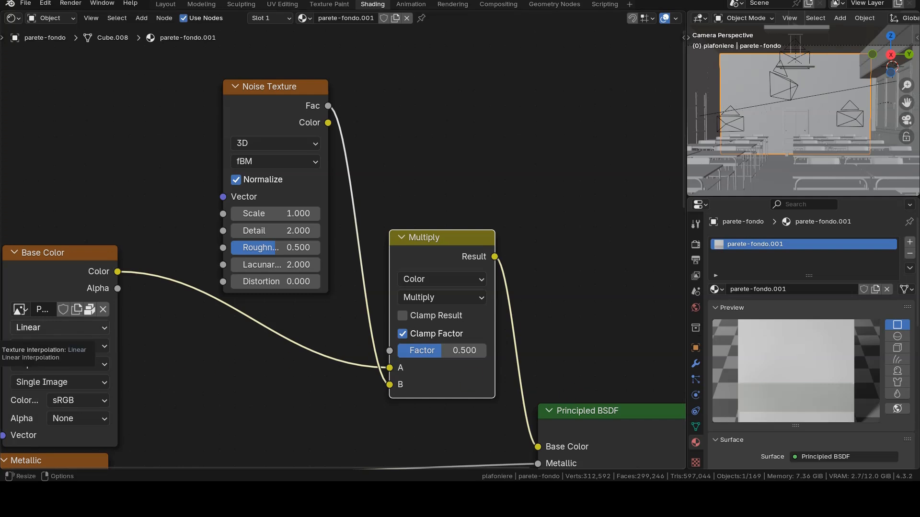
# Copy the back wall material's Noise Texture and Multiply nodes together
pyautogui.click(302, 93)
pyautogui.keyDown('shift'); pyautogui.click(455, 240); pyautogui.keyUp('shift')
pyautogui.rightClick(435, 259)
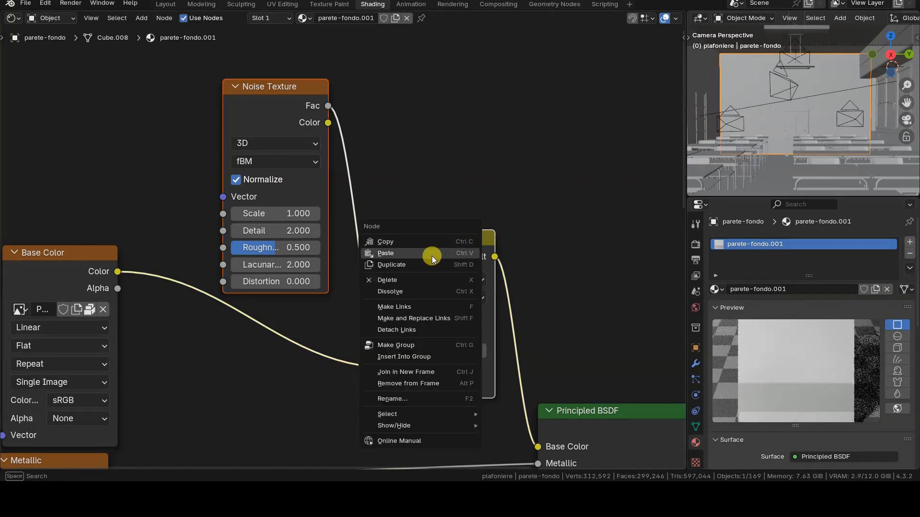
pyautogui.click(422, 242)
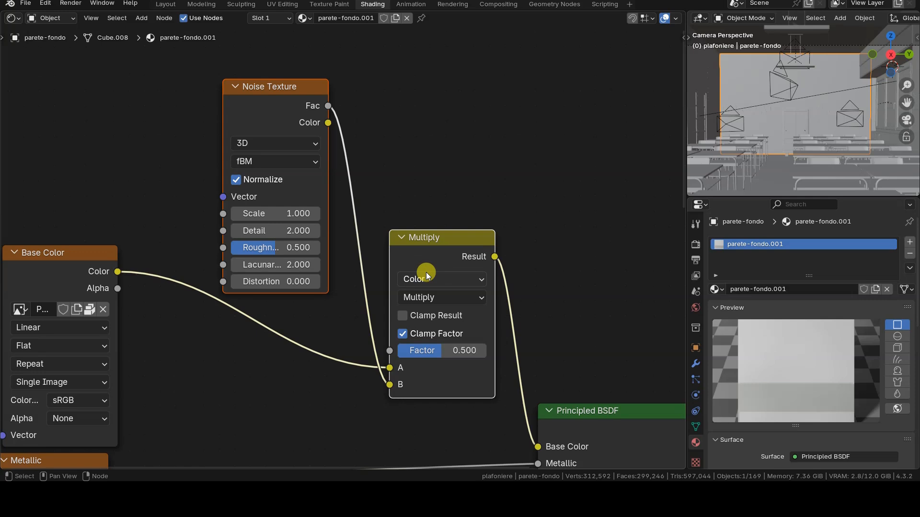
pyautogui.scroll(-2, 659, 136)
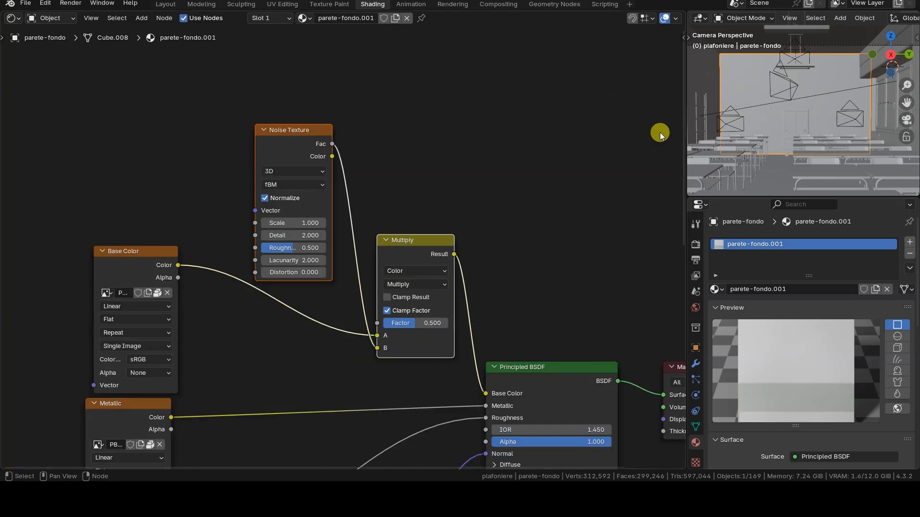
# Paste the copied nodes into the door wall's parete-porte.001 material and wire Multiply between the Base Color texture and the Principled BSDF
pyautogui.click(700, 65)
pyautogui.click(422, 229)
pyautogui.rightClick(365, 259)
pyautogui.click(343, 269)
pyautogui.click(378, 217)
pyautogui.moveTo(178, 264); pyautogui.dragTo(364, 356)
pyautogui.moveTo(442, 274); pyautogui.dragTo(482, 374)
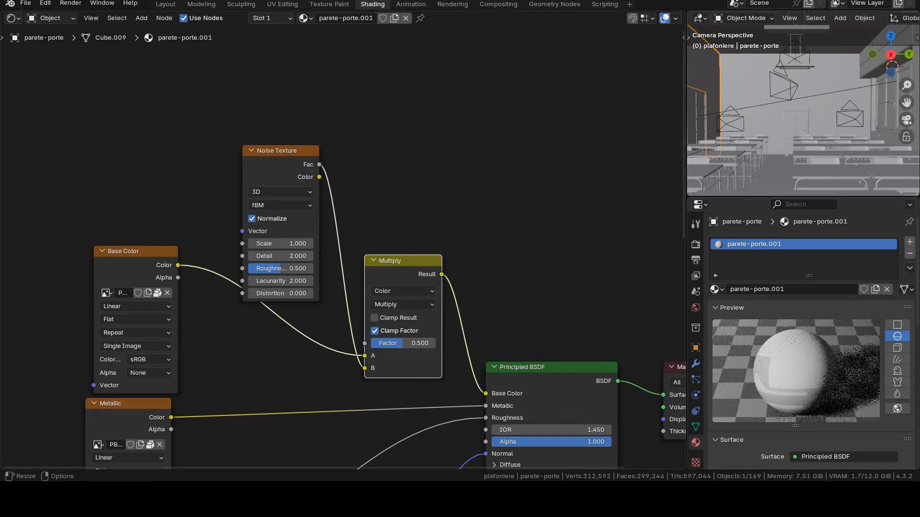
# Select the window wall and the ceiling in turn to review the Noise Texture and Multiply nodes in their materials
pyautogui.click(892, 138)
pyautogui.click(870, 116)
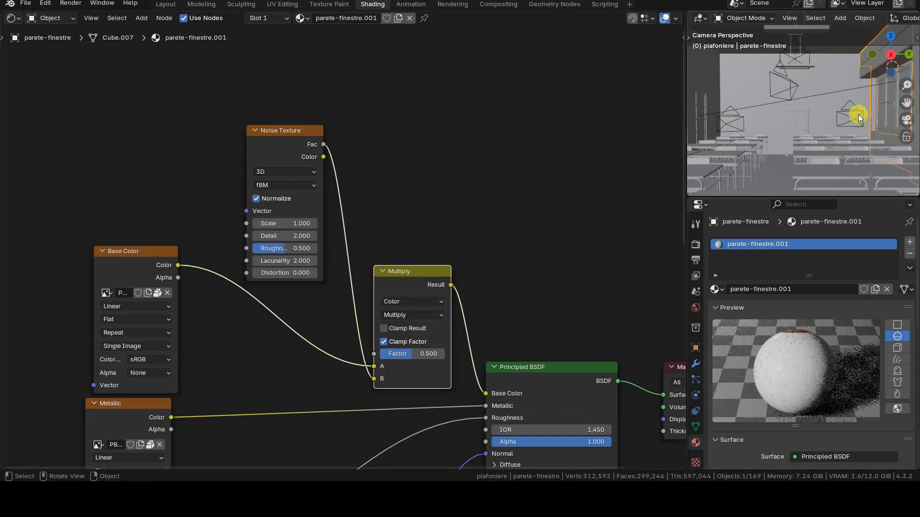
pyautogui.click(826, 50)
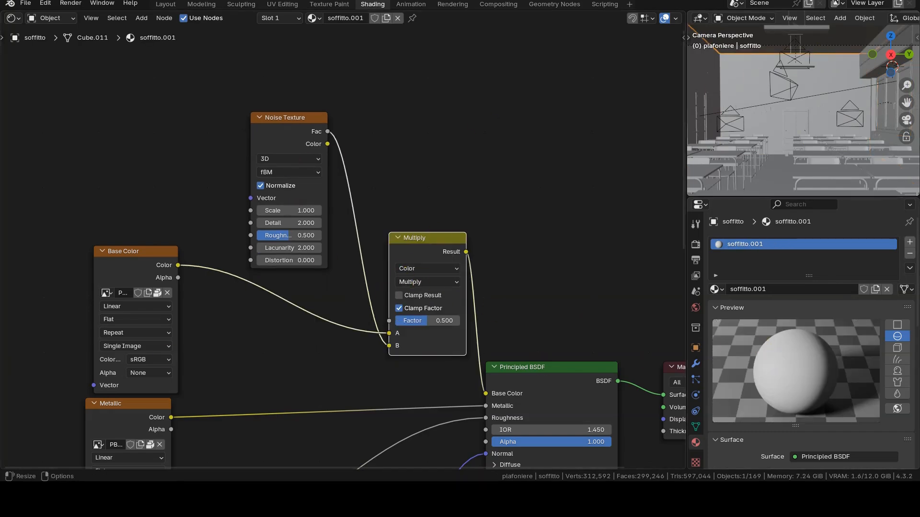
# Select the teacher's desk and toggle muting of the roughness RGB Curves node in its teacher-desk-3 material, leaving the node active
pyautogui.scroll(-1, 823, 135)
pyautogui.keyDown('shift'); pyautogui.moveTo(827, 170); pyautogui.dragTo(841, 99, button='middle'); pyautogui.keyUp('shift')
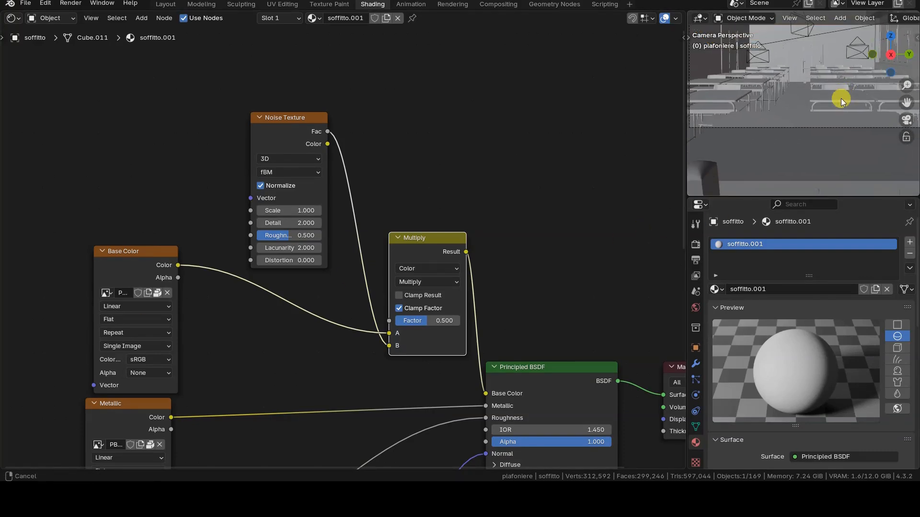
pyautogui.click(798, 173)
pyautogui.moveTo(517, 322); pyautogui.dragTo(517, 89, button='middle')
pyautogui.click(314, 203)
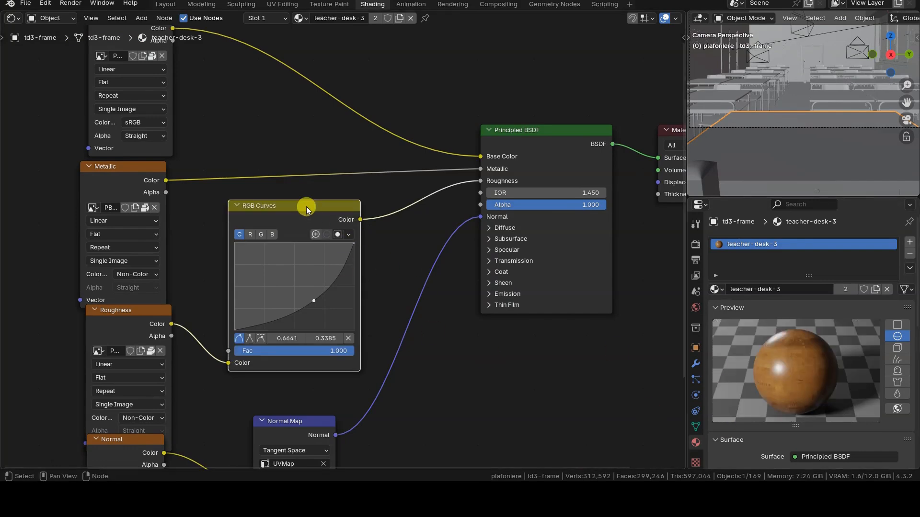
pyautogui.press('m')
pyautogui.click(236, 205)
pyautogui.moveTo(288, 205); pyautogui.dragTo(301, 261)
pyautogui.click(252, 260)
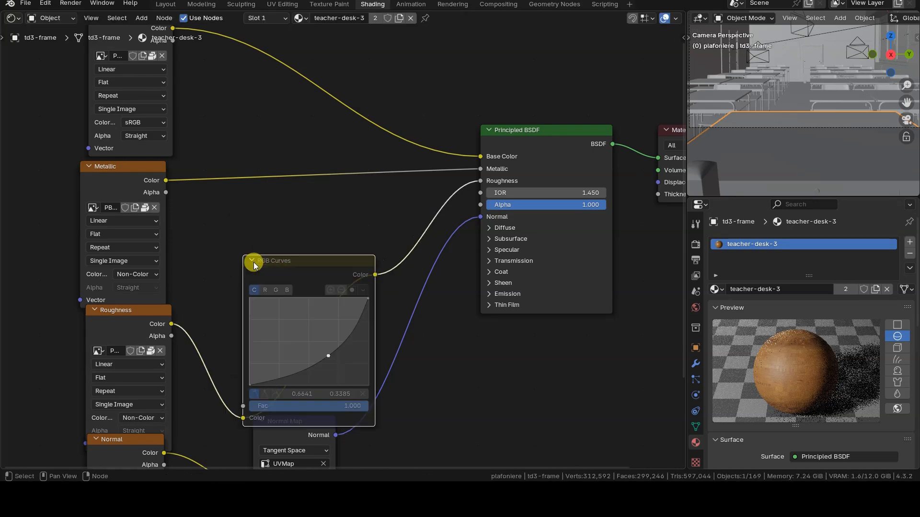
pyautogui.hotkey('ctrl', 'z')
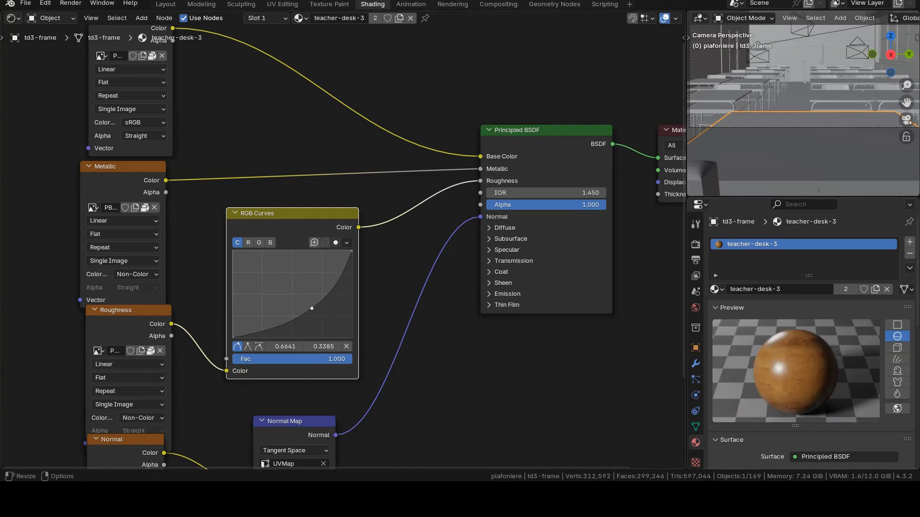
# Select a front student desk and unmute the base color and roughness RGB Curves nodes in its school-desk-and-chair-2 material
pyautogui.click(838, 94)
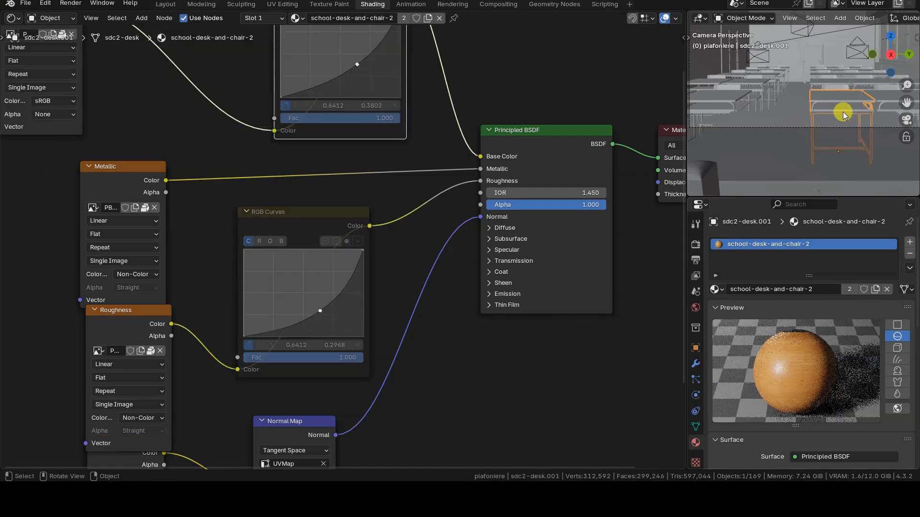
pyautogui.scroll(2, 832, 107)
pyautogui.keyDown('shift'); pyautogui.moveTo(833, 107); pyautogui.dragTo(806, 125, button='middle'); pyautogui.keyUp('shift')
pyautogui.scroll(-2, 425, 240)
pyautogui.moveTo(424, 239); pyautogui.dragTo(396, 305, button='middle')
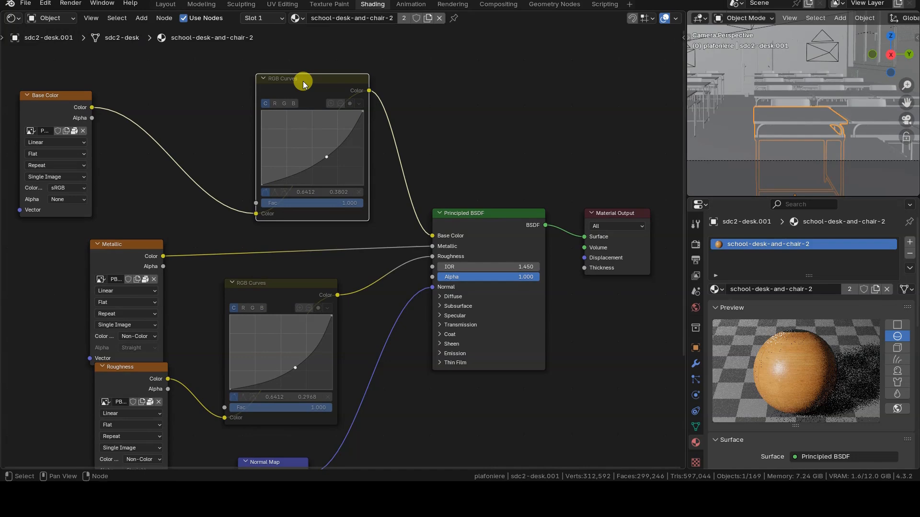
pyautogui.click(326, 158)
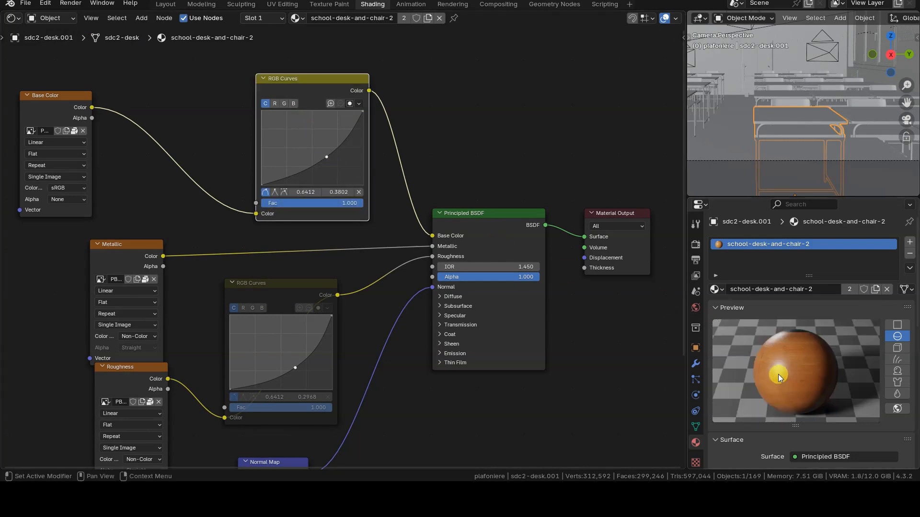
pyautogui.click(296, 370)
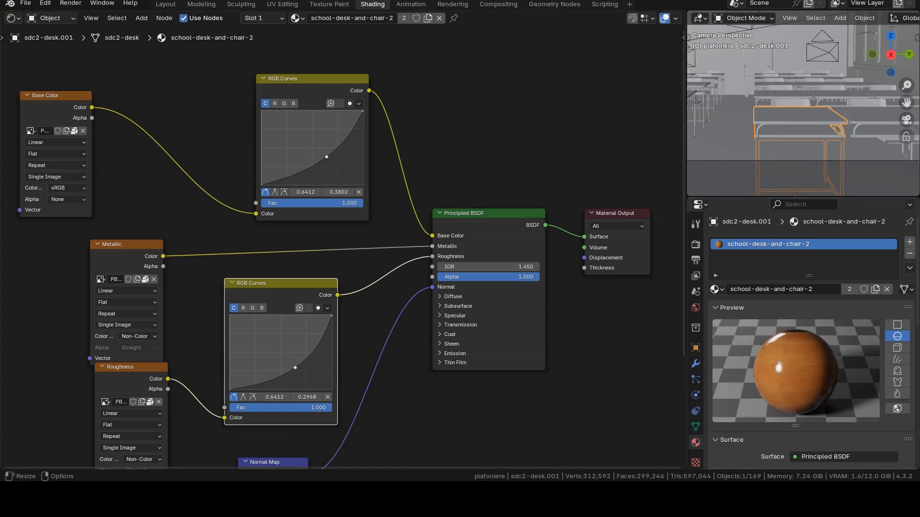
# Return to the Layout workspace, render the camera image, and inspect the wooden desks and their reflections up close
pyautogui.click(166, 4)
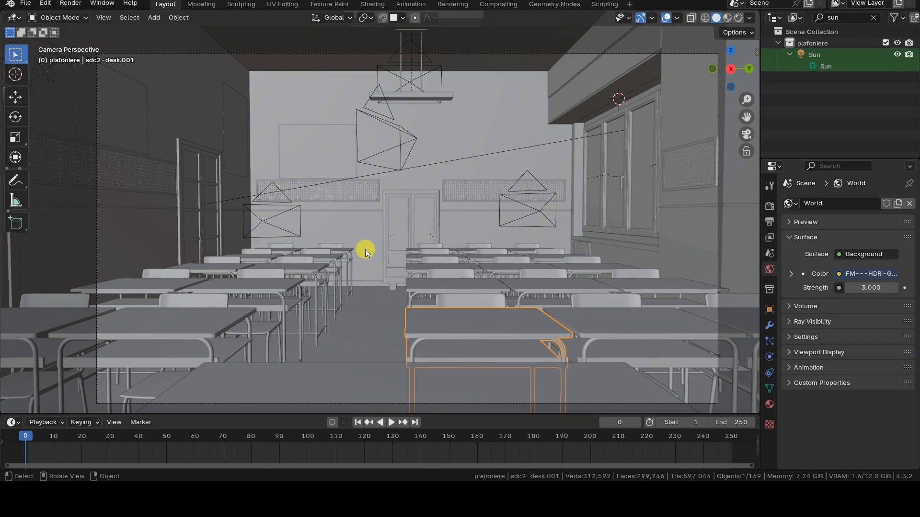
pyautogui.press('F12')
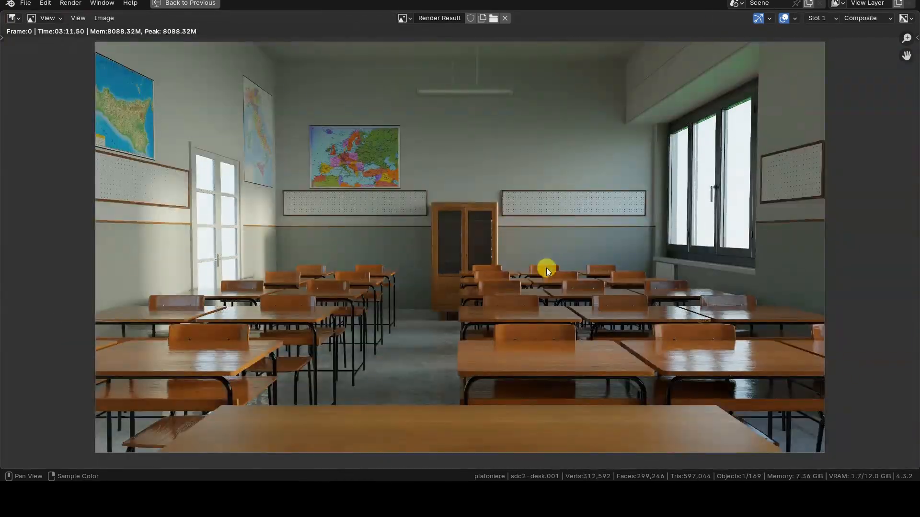
pyautogui.scroll(7, 547, 270)
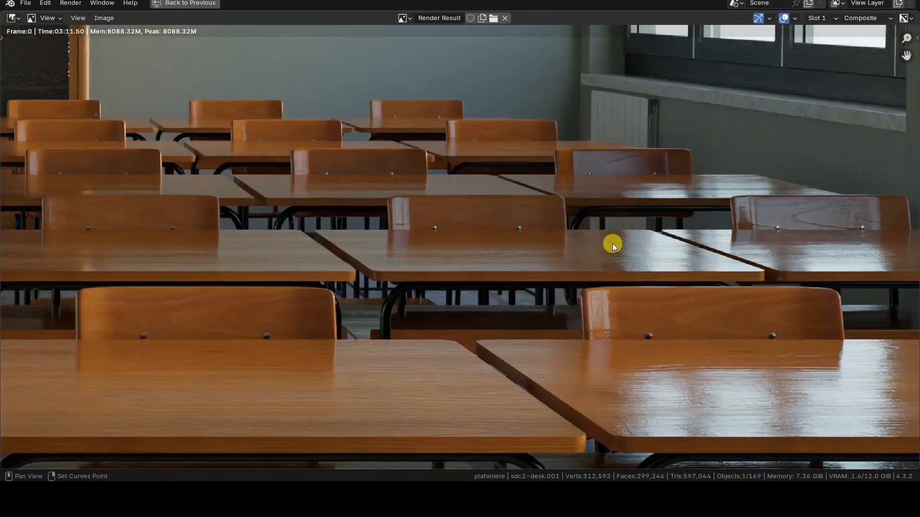
pyautogui.keyDown('shift'); pyautogui.moveTo(613, 244); pyautogui.dragTo(488, 219, button='middle'); pyautogui.keyUp('shift')
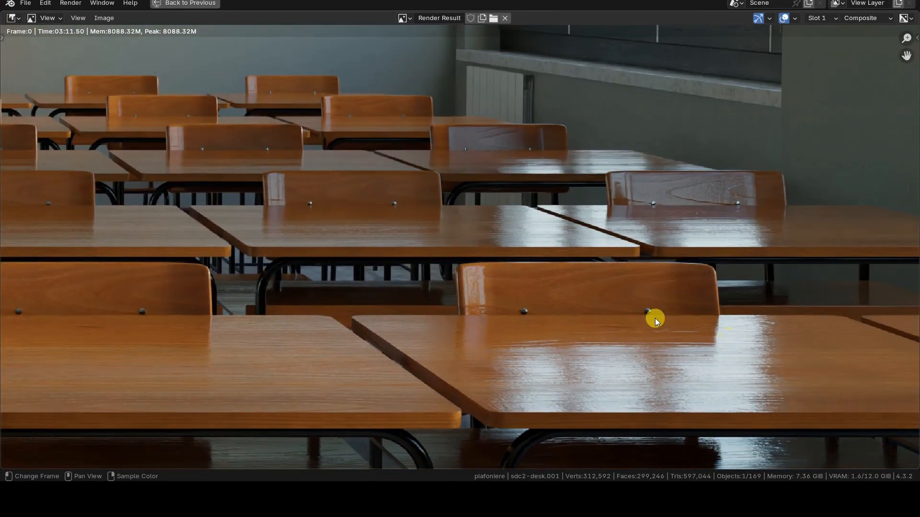
pyautogui.scroll(-5, 396, 292)
pyautogui.keyDown('shift'); pyautogui.moveTo(395, 292); pyautogui.dragTo(540, 345, button='middle'); pyautogui.keyUp('shift')
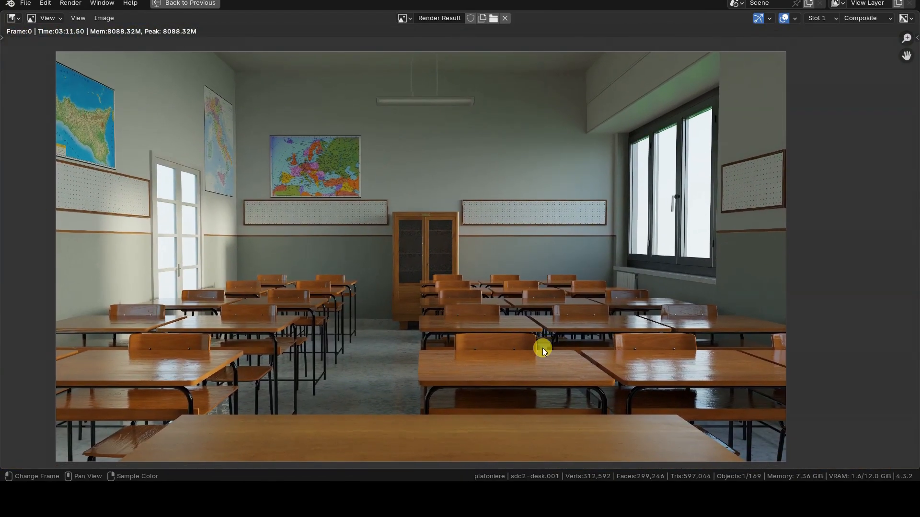
# Examine the render's back wall and overall composition, and close the render
pyautogui.scroll(3, 464, 344)
pyautogui.moveTo(477, 360); pyautogui.dragTo(615, 92, button='middle')
pyautogui.moveTo(554, 128); pyautogui.dragTo(717, 176, button='middle')
pyautogui.scroll(2, 230, 232)
pyautogui.moveTo(403, 134); pyautogui.dragTo(333, 235, button='middle')
pyautogui.moveTo(439, 148); pyautogui.dragTo(306, 297, button='middle')
pyautogui.moveTo(465, 156); pyautogui.dragTo(325, 310, button='middle')
pyautogui.moveTo(407, 171); pyautogui.dragTo(362, 287, button='middle')
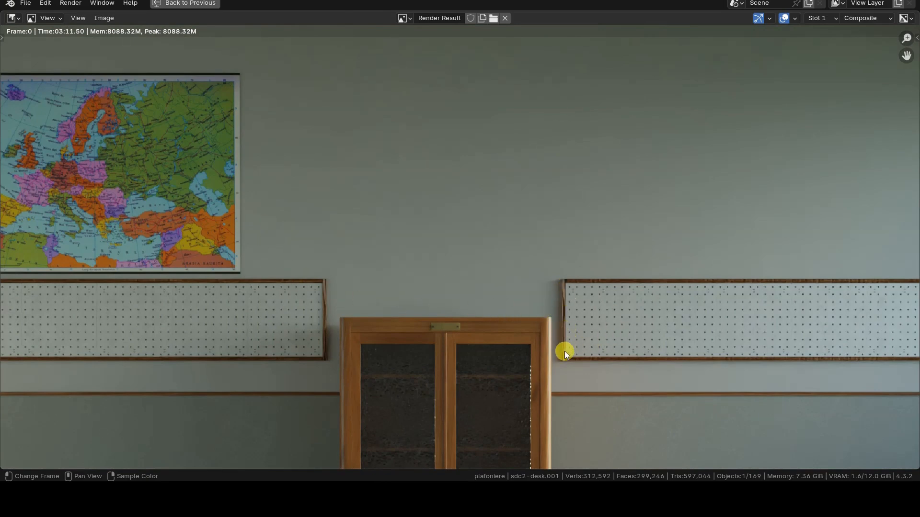
pyautogui.scroll(-6, 482, 351)
pyautogui.moveTo(534, 325); pyautogui.dragTo(545, 264, button='middle')
pyautogui.scroll(1, 547, 256)
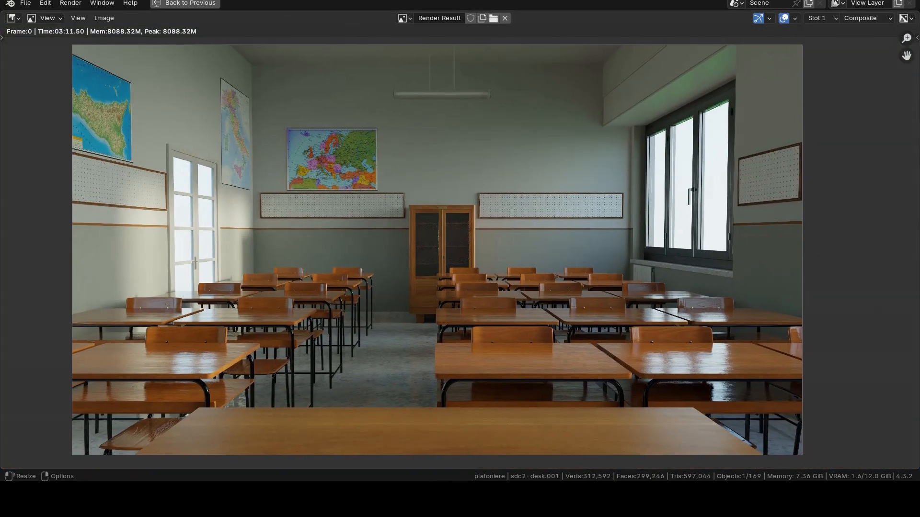
pyautogui.press('Escape')
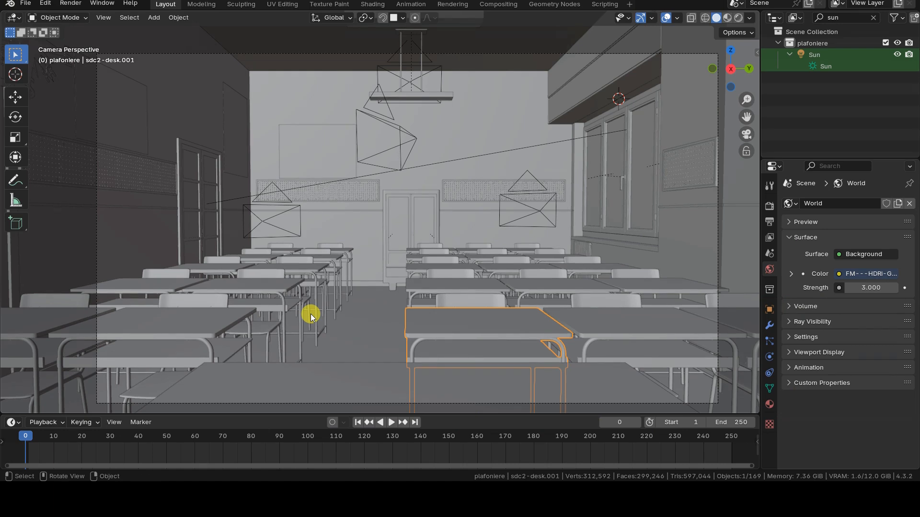
# Check the viewport shading's Depth of Field option, select Camera.003, and enable depth of field in its camera settings
pyautogui.click(749, 19)
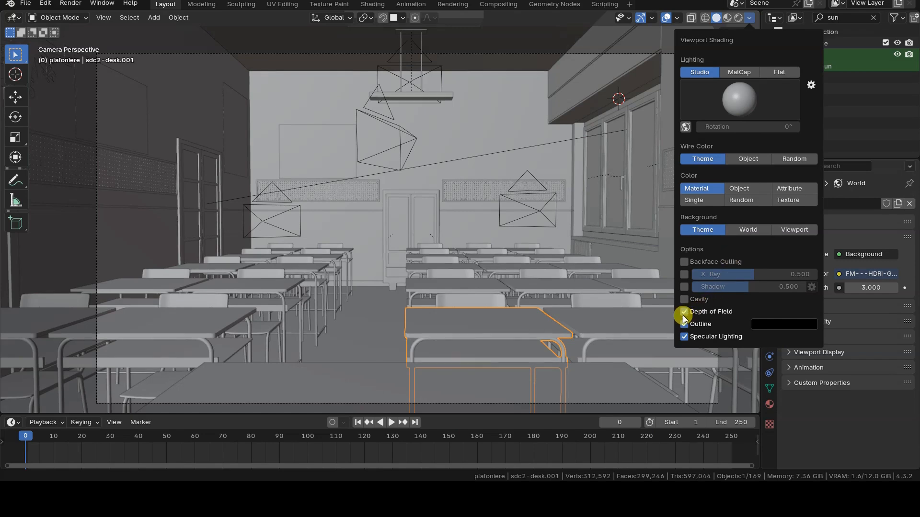
pyautogui.click(459, 319)
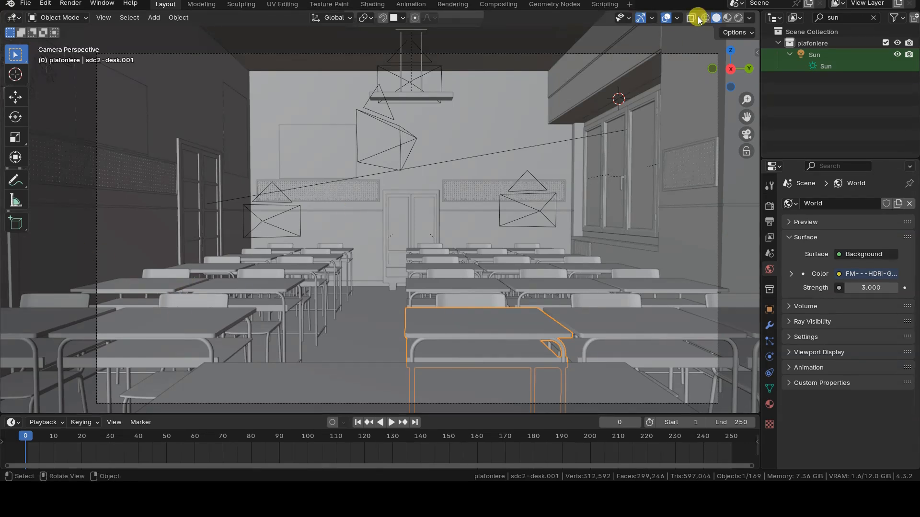
pyautogui.click(545, 53)
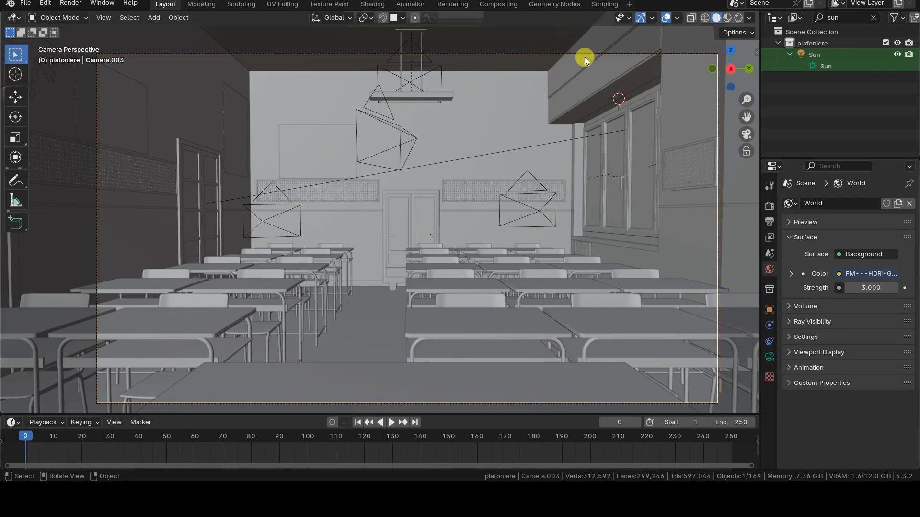
pyautogui.click(769, 359)
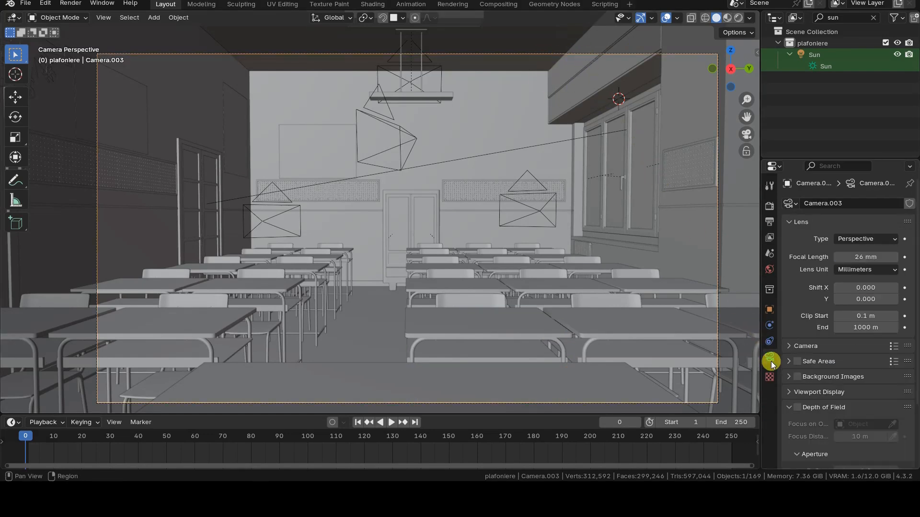
pyautogui.scroll(-4, 831, 304)
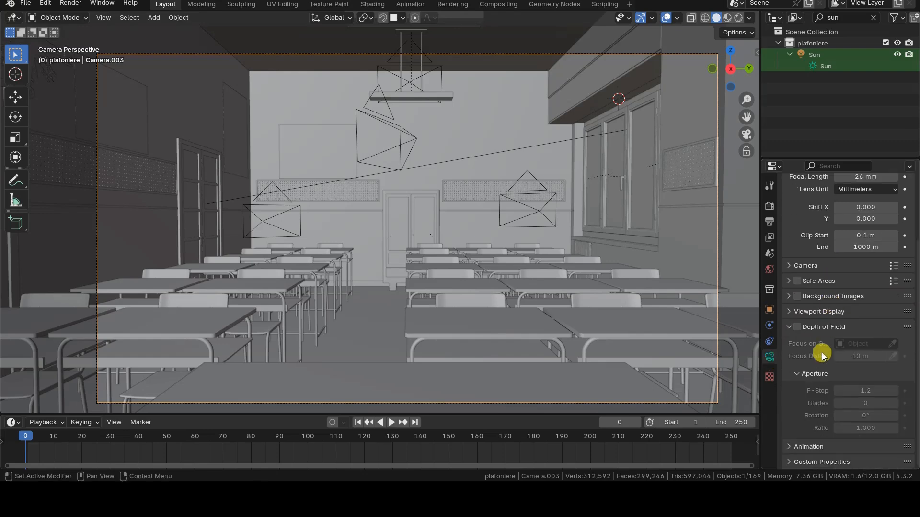
pyautogui.click(795, 329)
pyautogui.click(788, 223)
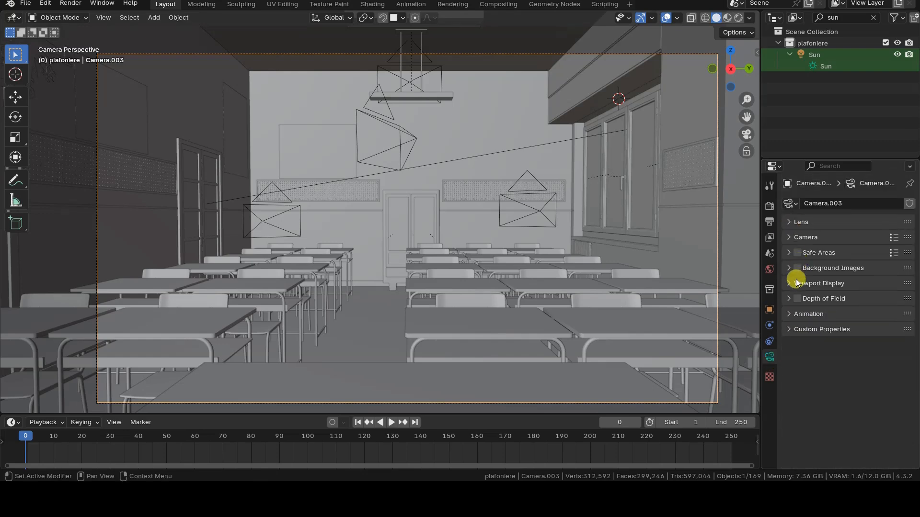
pyautogui.click(797, 299)
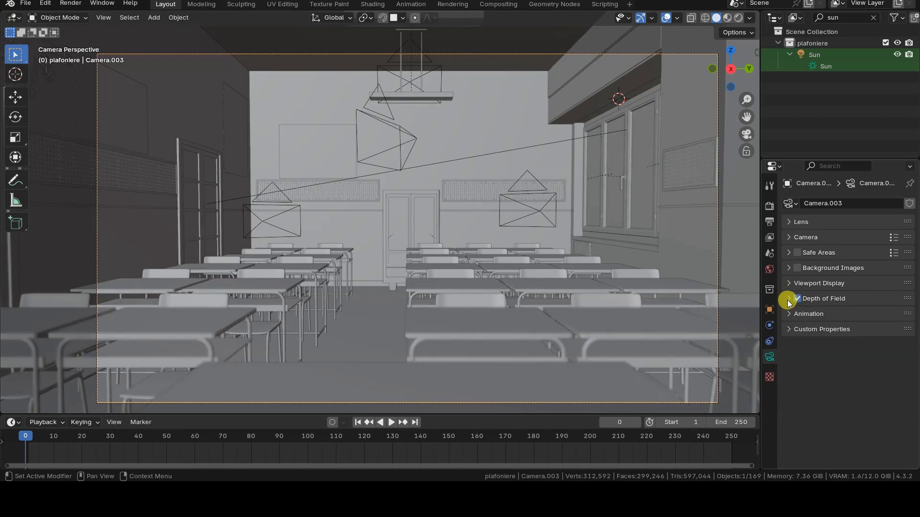
# Set the camera's depth of field to focus on the frame.006 object on the back wall
pyautogui.click(788, 299)
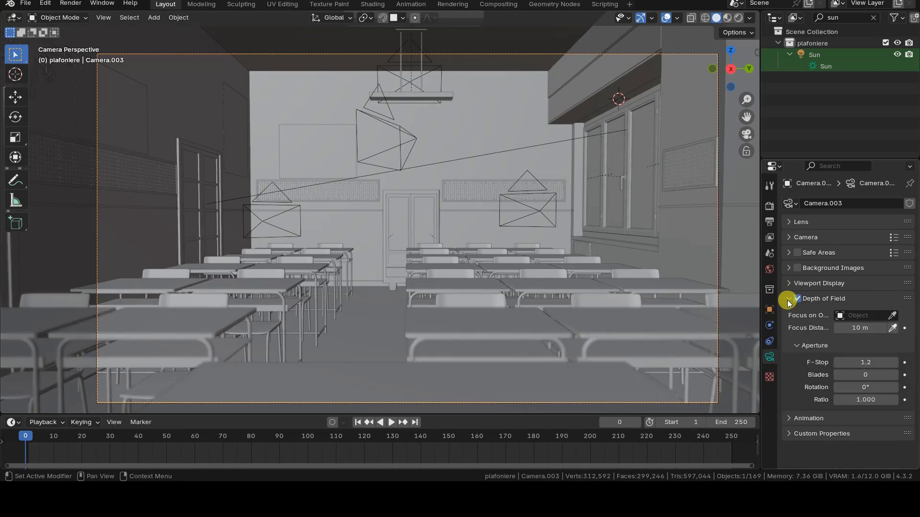
pyautogui.click(893, 316)
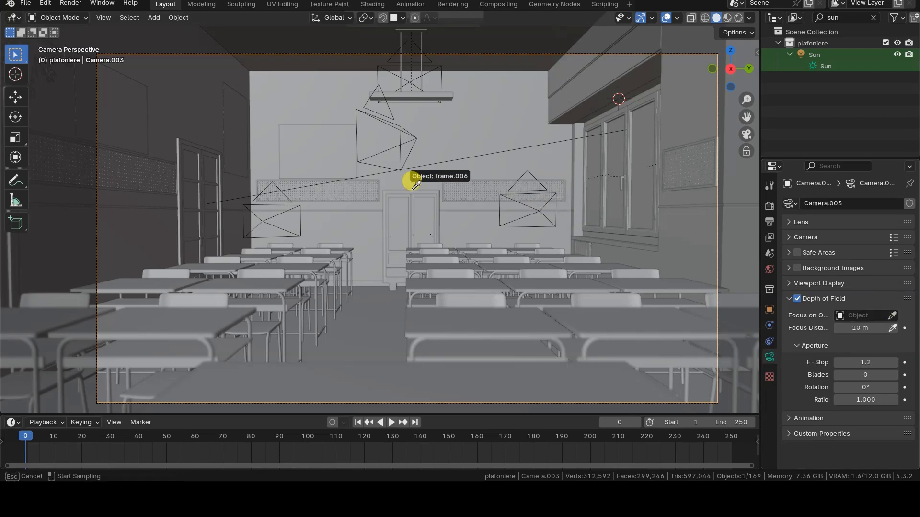
pyautogui.click(414, 188)
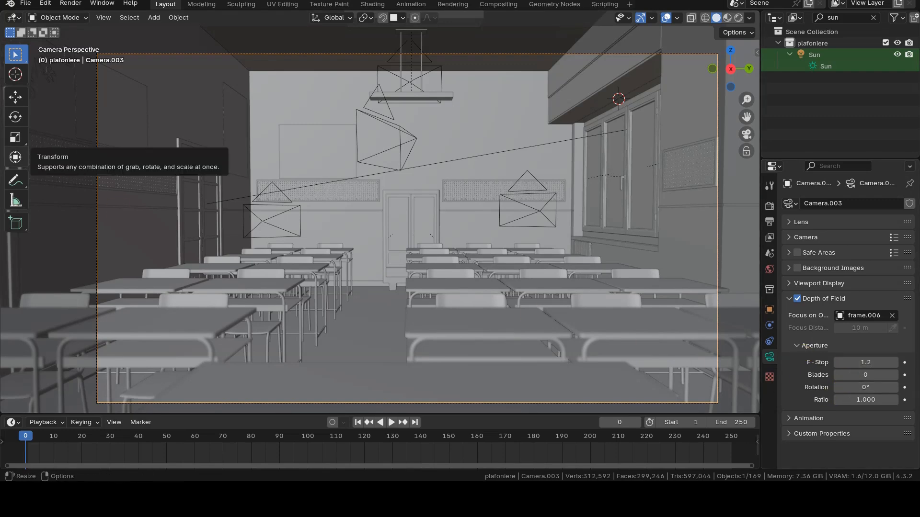
# Set the camera's depth of field F-Stop to 1.6, judging the blur on the front desks
pyautogui.scroll(6, 445, 299)
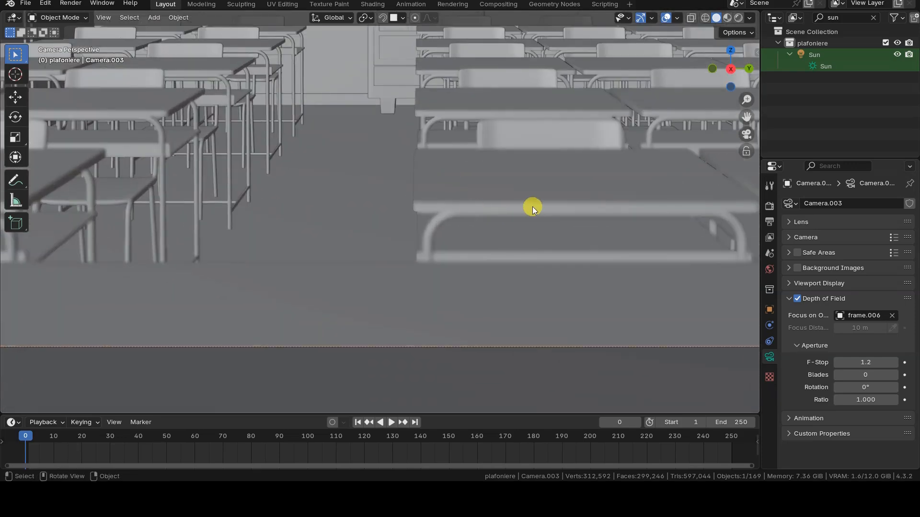
pyautogui.click(894, 363)
pyautogui.click(894, 362)
pyautogui.click(894, 363)
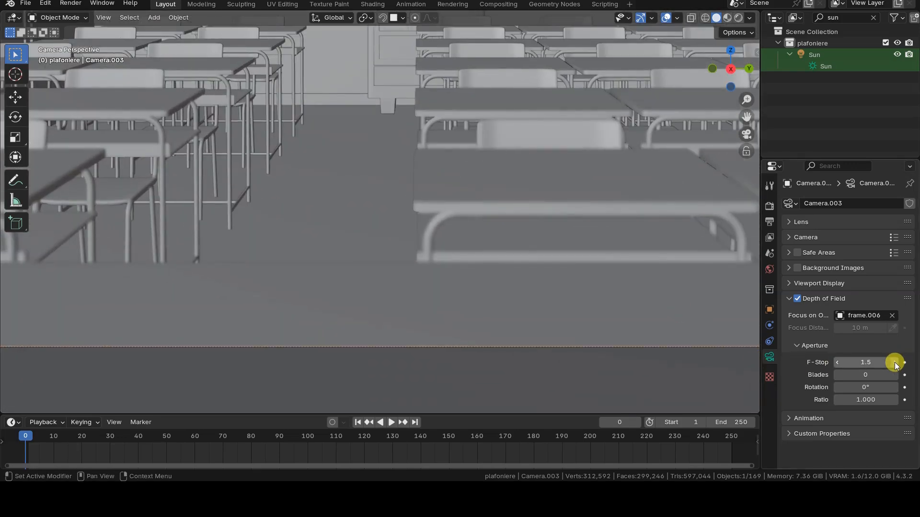
pyautogui.click(894, 362)
pyautogui.click(894, 362)
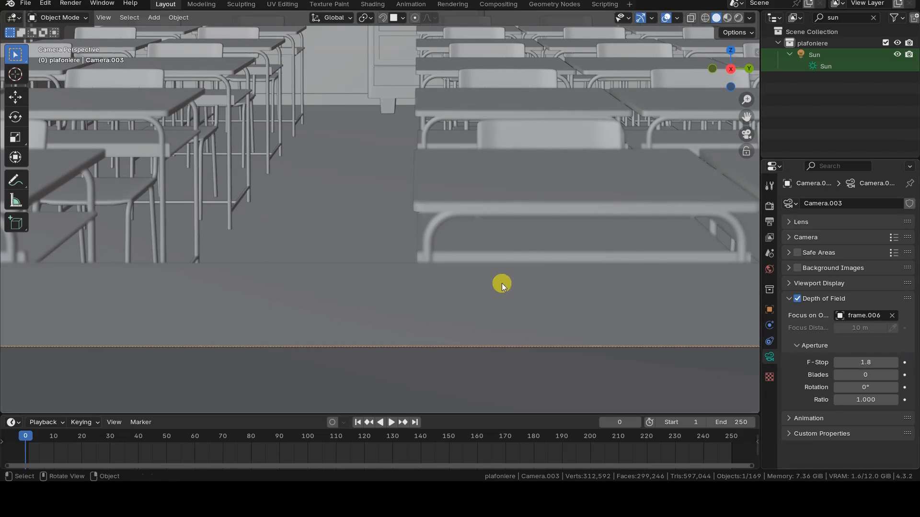
pyautogui.click(838, 363)
pyautogui.click(838, 362)
pyautogui.scroll(-5, 418, 234)
pyautogui.keyDown('shift'); pyautogui.moveTo(430, 200); pyautogui.dragTo(474, 193, button='middle'); pyautogui.keyUp('shift')
pyautogui.scroll(1, 501, 214)
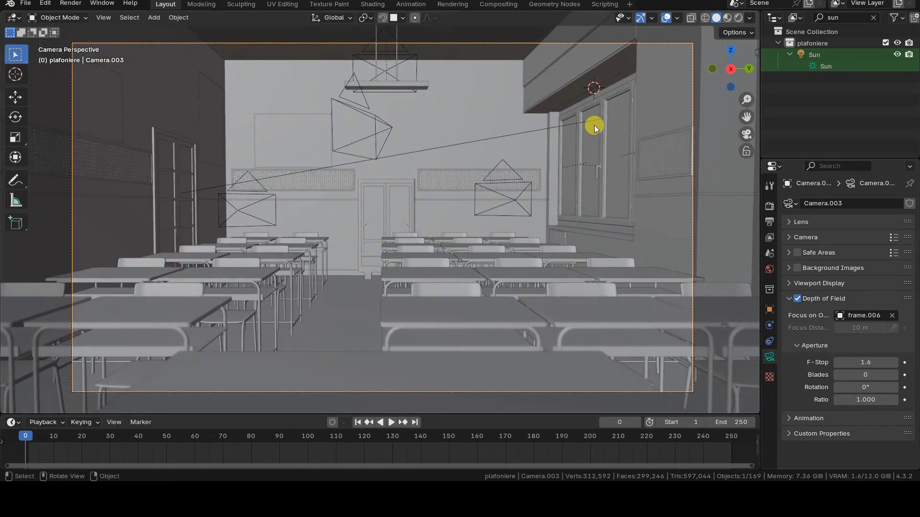
# Switch to the Compositing workspace and look over the whole node chain from Render Layers to Composite
pyautogui.click(498, 4)
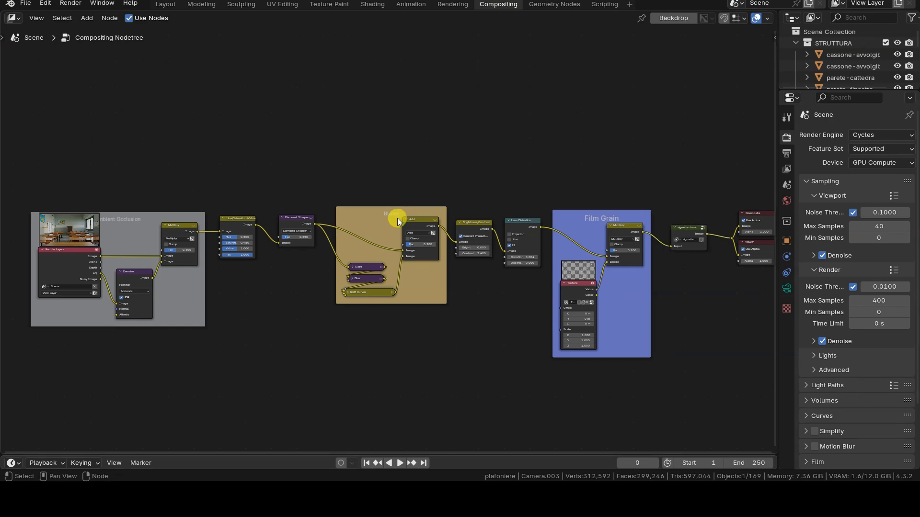
pyautogui.scroll(2, 523, 191)
pyautogui.moveTo(645, 246); pyautogui.dragTo(345, 247, button='middle')
pyautogui.moveTo(589, 271)
pyautogui.mouseDown(button='middle')
pyautogui.moveTo(276, 266)
pyautogui.moveTo(495, 266)
pyautogui.mouseUp(button='middle')
pyautogui.scroll(-5, 398, 229)
pyautogui.moveTo(280, 225); pyautogui.dragTo(497, 235, button='middle')
pyautogui.scroll(-2, 505, 236)
pyautogui.moveTo(423, 226); pyautogui.dragTo(425, 244, button='middle')
pyautogui.moveTo(72, 261); pyautogui.dragTo(639, 307)
# Turn on the compositor backdrop and fit the rendered image in the empty area above the nodes
pyautogui.click(674, 18)
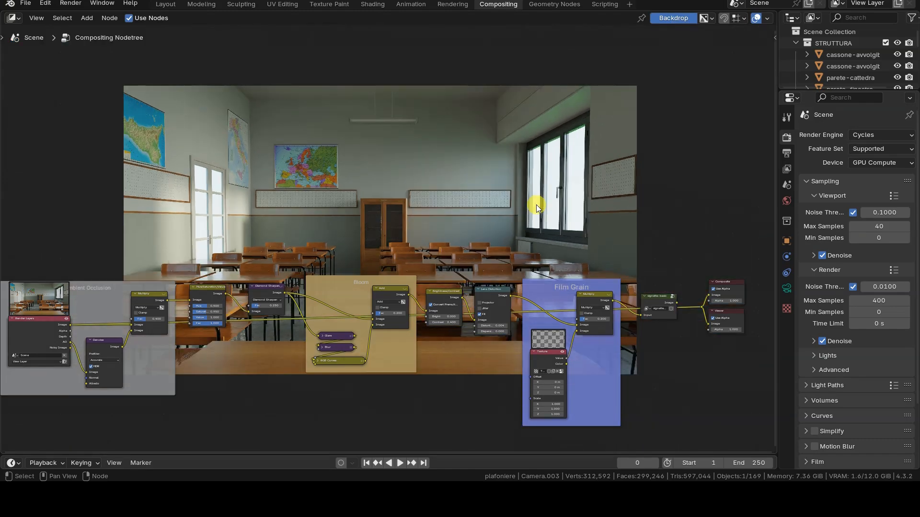
pyautogui.keyDown('alt'); pyautogui.moveTo(489, 181); pyautogui.dragTo(524, 123, button='middle'); pyautogui.keyUp('alt')
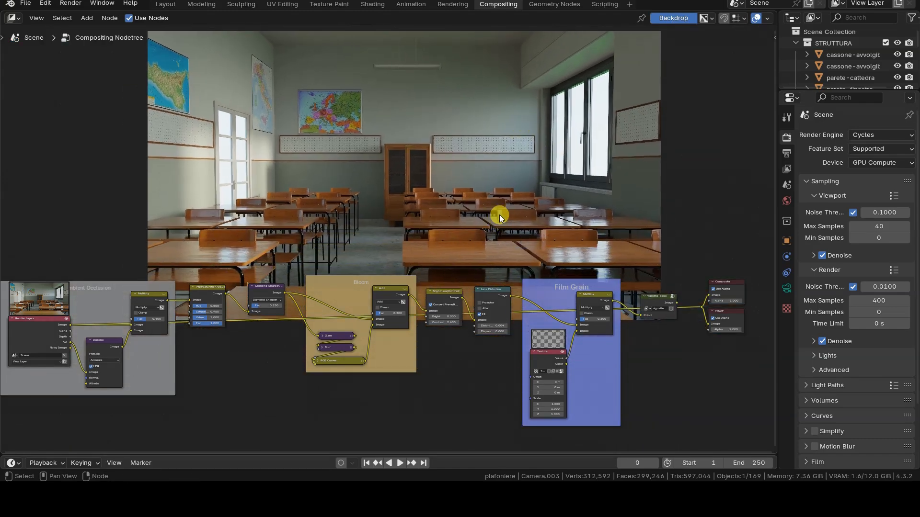
pyautogui.hotkey('alt', 'v')
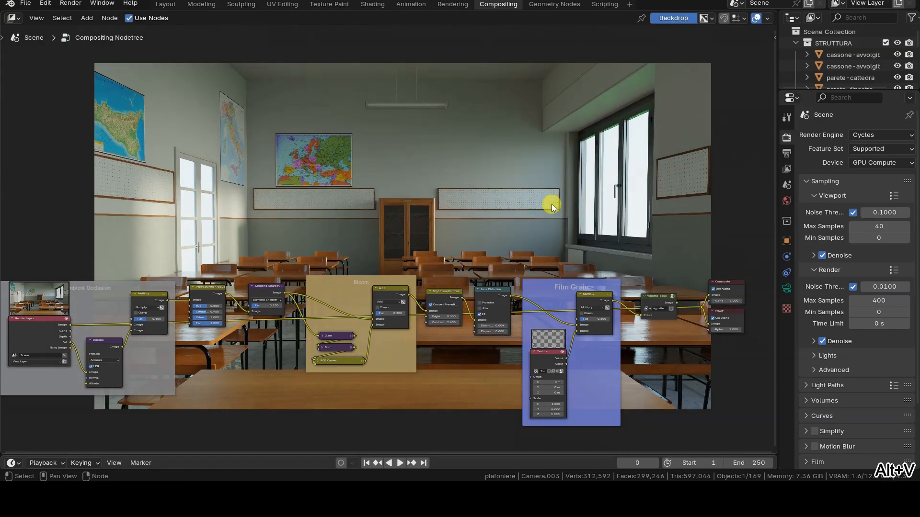
pyautogui.hotkey('alt', 'v')
pyautogui.keyDown('alt'); pyautogui.moveTo(532, 203); pyautogui.dragTo(504, 87, button='middle'); pyautogui.keyUp('alt')
pyautogui.scroll(2, 469, 203)
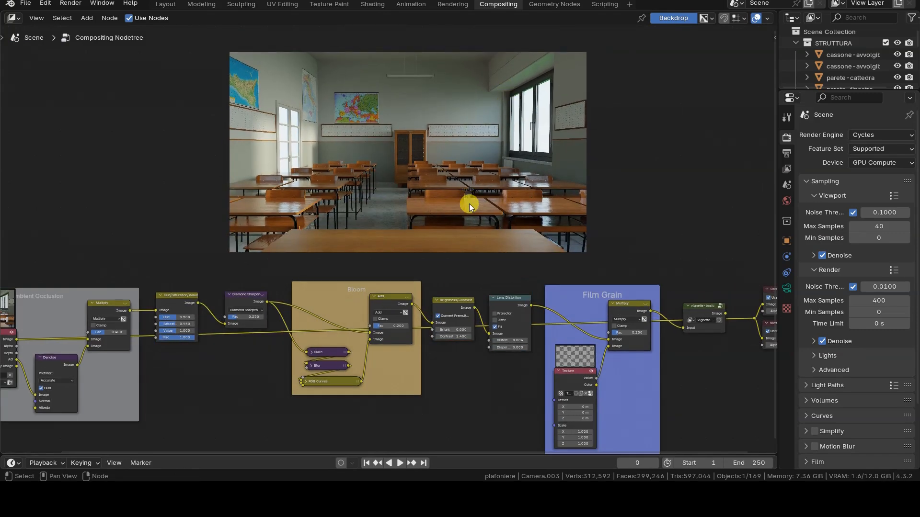
# Examine the Ambient Occlusion group, including its Multiply and Denoise nodes, keeping the backdrop clear of the nodes
pyautogui.moveTo(372, 240); pyautogui.dragTo(639, 219, button='middle')
pyautogui.scroll(1, 632, 225)
pyautogui.moveTo(537, 279); pyautogui.dragTo(504, 277, button='middle')
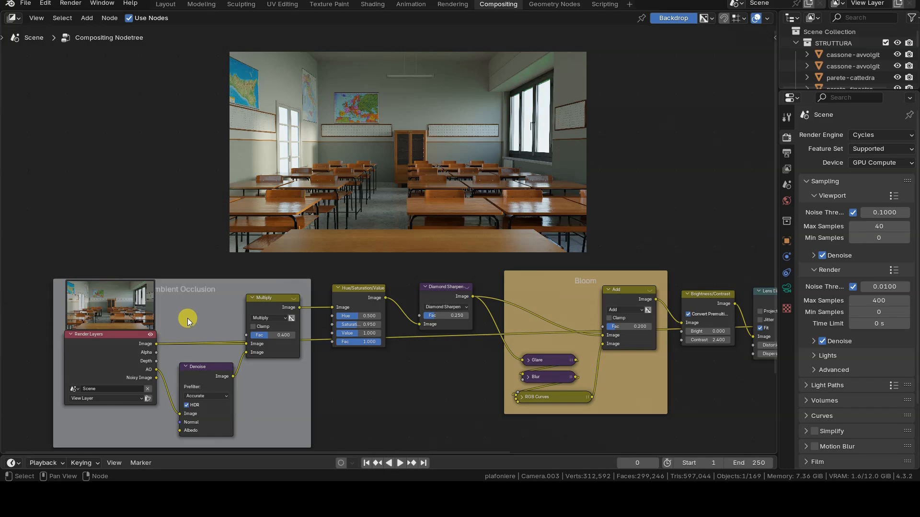
pyautogui.scroll(1, 229, 360)
pyautogui.moveTo(230, 360); pyautogui.dragTo(286, 328, button='middle')
pyautogui.scroll(2, 212, 334)
pyautogui.moveTo(215, 338); pyautogui.dragTo(225, 311, button='middle')
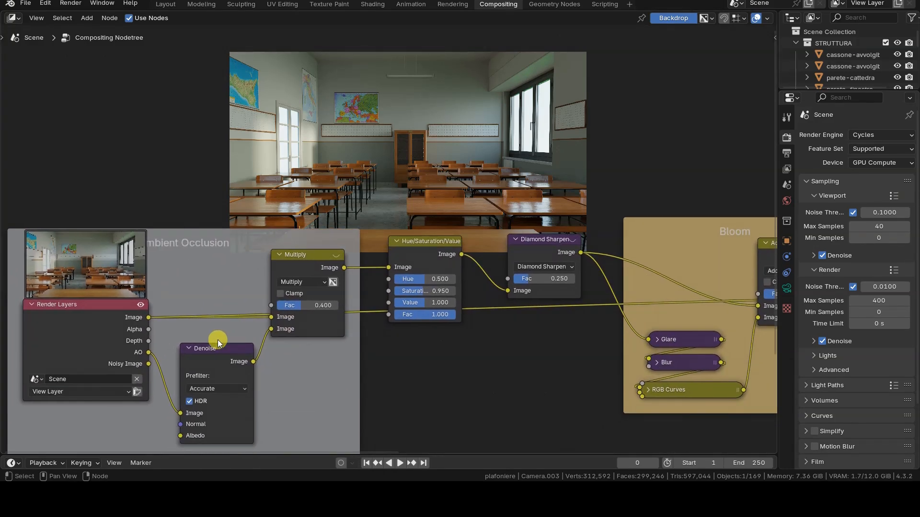
pyautogui.keyDown('alt'); pyautogui.moveTo(441, 150); pyautogui.dragTo(475, 123, button='middle'); pyautogui.keyUp('alt')
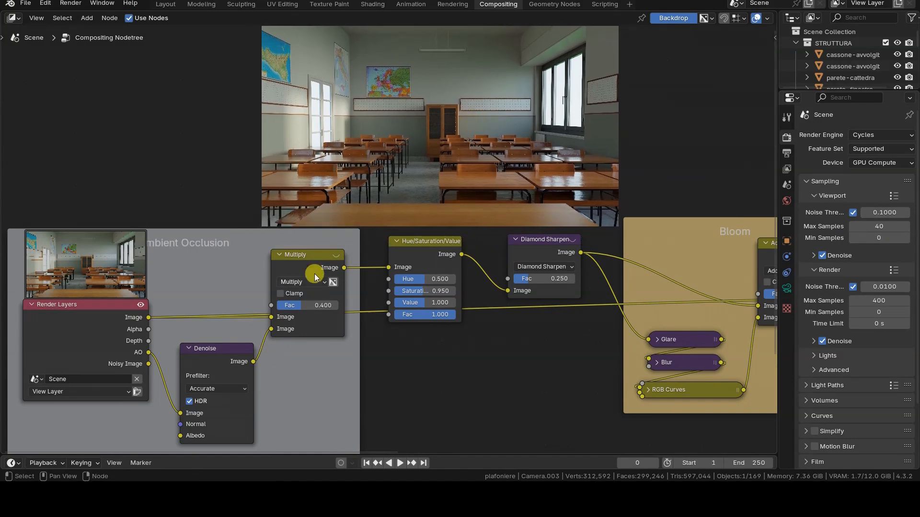
pyautogui.click(215, 350)
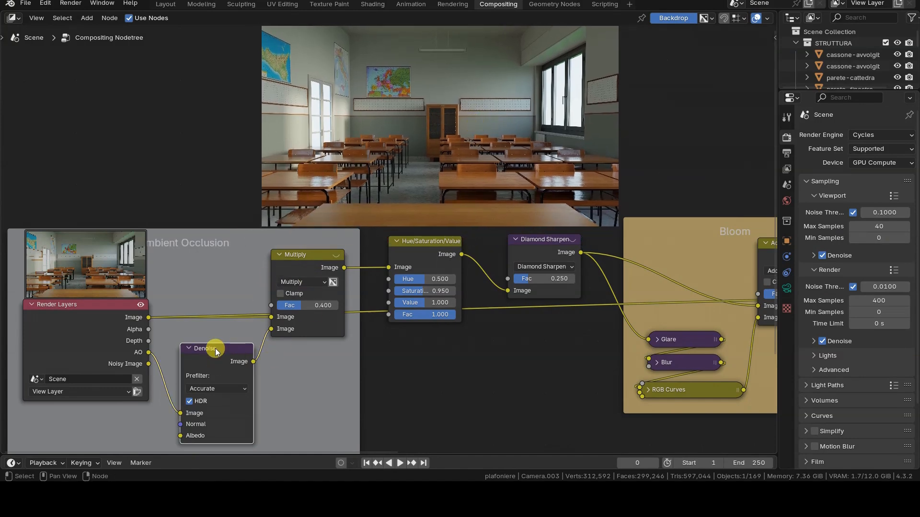
# Check the Ambient Occlusion pass among the view layer's light passes, collapsing the data passes
pyautogui.click(788, 169)
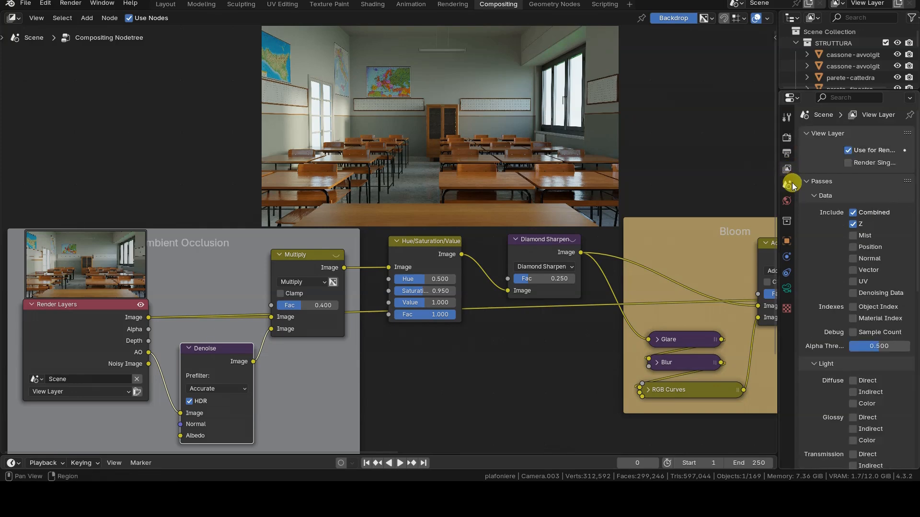
pyautogui.click(807, 180)
pyautogui.click(807, 180)
pyautogui.click(814, 197)
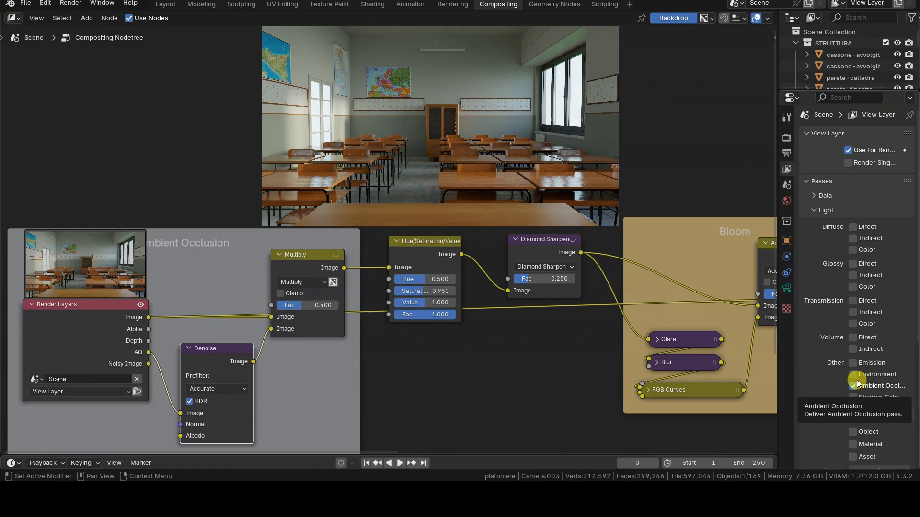
# Preview the Render Layers image through a Viewer node placed beneath the Hue/Saturation/Value node
pyautogui.click(111, 309)
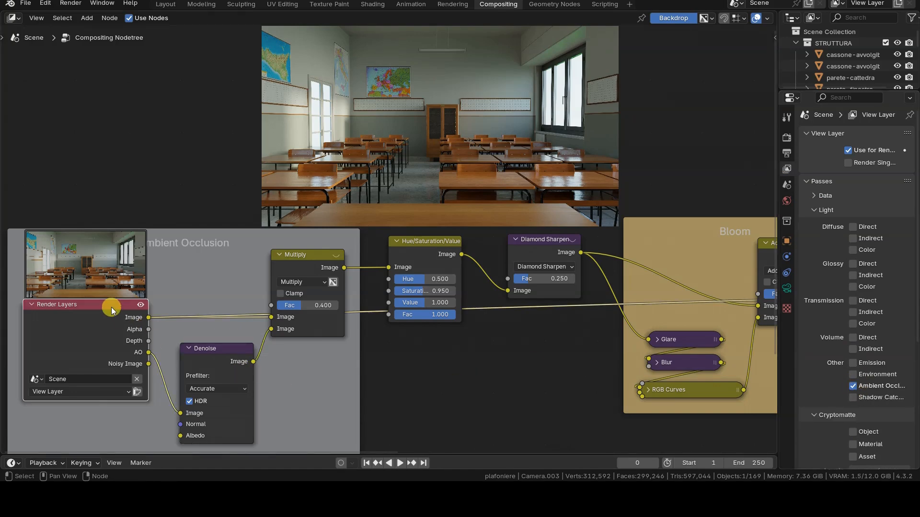
pyautogui.keyDown('ctrl'); pyautogui.keyDown('shift'); pyautogui.click(112, 309); pyautogui.keyUp('shift'); pyautogui.keyUp('ctrl')
pyautogui.moveTo(211, 249); pyautogui.dragTo(517, 366)
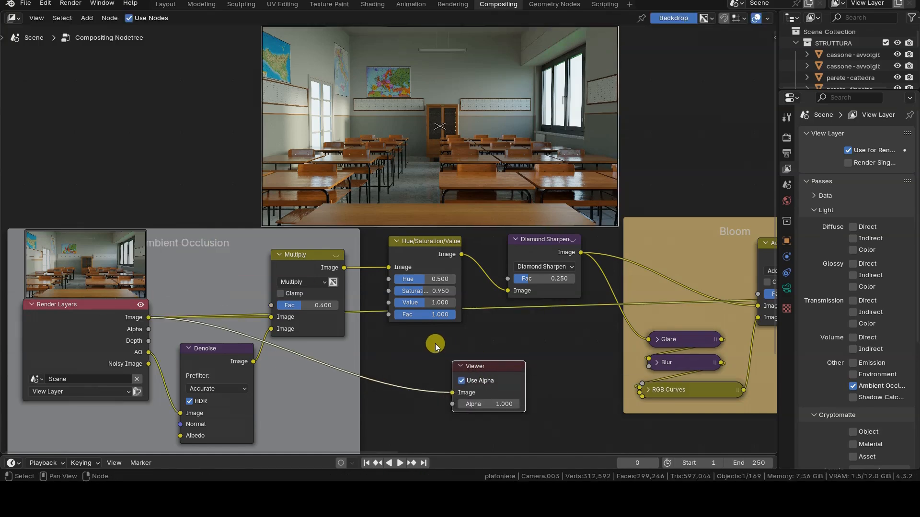
# Preview the ambient occlusion Multiply output in the Viewer and inspect the desks in an enlarged backdrop
pyautogui.moveTo(344, 268); pyautogui.dragTo(451, 392)
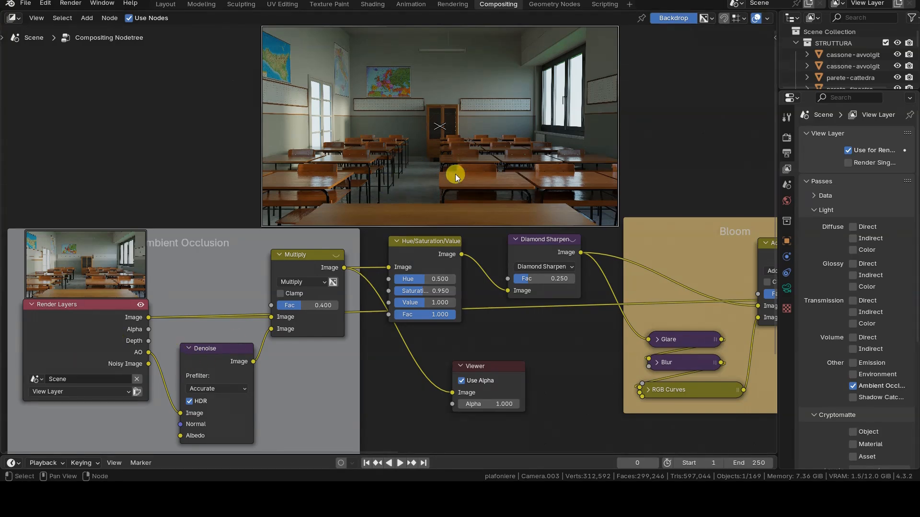
pyautogui.hotkey('alt', 'v')
pyautogui.hotkey('alt', 'v')
pyautogui.hotkey('alt', 'v')
pyautogui.keyDown('alt'); pyautogui.moveTo(512, 175); pyautogui.dragTo(411, 107, button='middle'); pyautogui.keyUp('alt')
pyautogui.hotkey('alt', 'v')
pyautogui.keyDown('alt'); pyautogui.moveTo(498, 159); pyautogui.dragTo(509, 137, button='middle'); pyautogui.keyUp('alt')
pyautogui.keyDown('alt'); pyautogui.moveTo(384, 159); pyautogui.dragTo(435, 156, button='middle'); pyautogui.keyUp('alt')
# Preview the Hue/Saturation/Value output and the Diamond Sharpen output in turn through the Viewer node
pyautogui.moveTo(461, 255); pyautogui.dragTo(453, 393)
pyautogui.moveTo(494, 366); pyautogui.dragTo(546, 363)
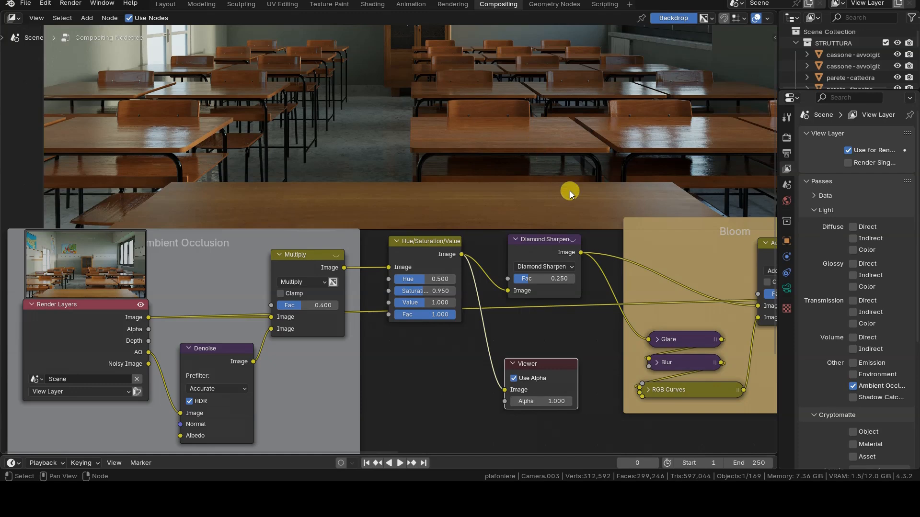
pyautogui.moveTo(581, 253); pyautogui.dragTo(507, 390)
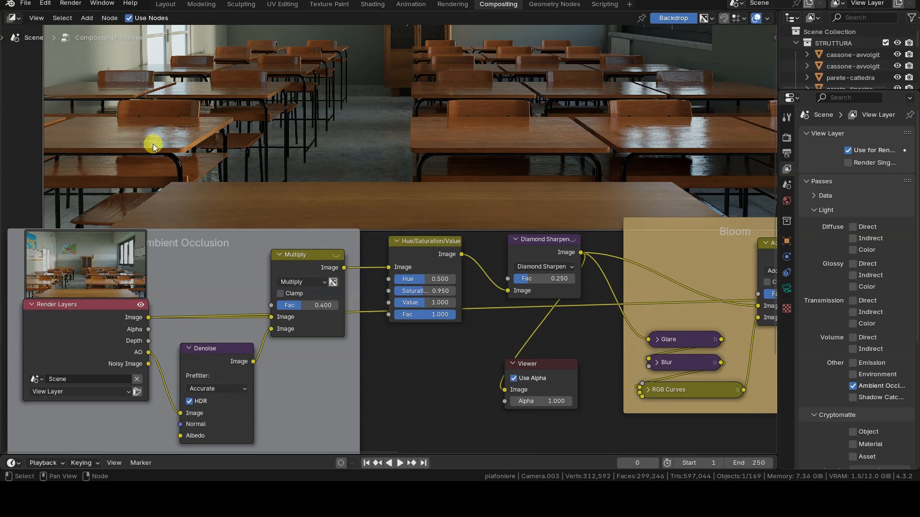
# Move the Viewer beside the Bloom group, preview the Glare output on a smaller backdrop, and check the Glare node's settings
pyautogui.scroll(-1, 503, 370)
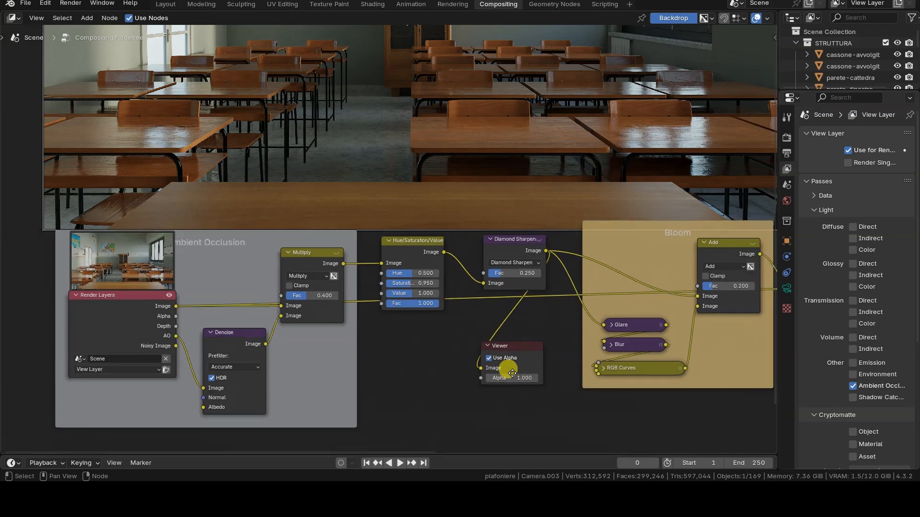
pyautogui.moveTo(503, 370); pyautogui.dragTo(139, 390, button='middle')
pyautogui.moveTo(135, 376); pyautogui.dragTo(474, 385)
pyautogui.moveTo(283, 356); pyautogui.dragTo(433, 408)
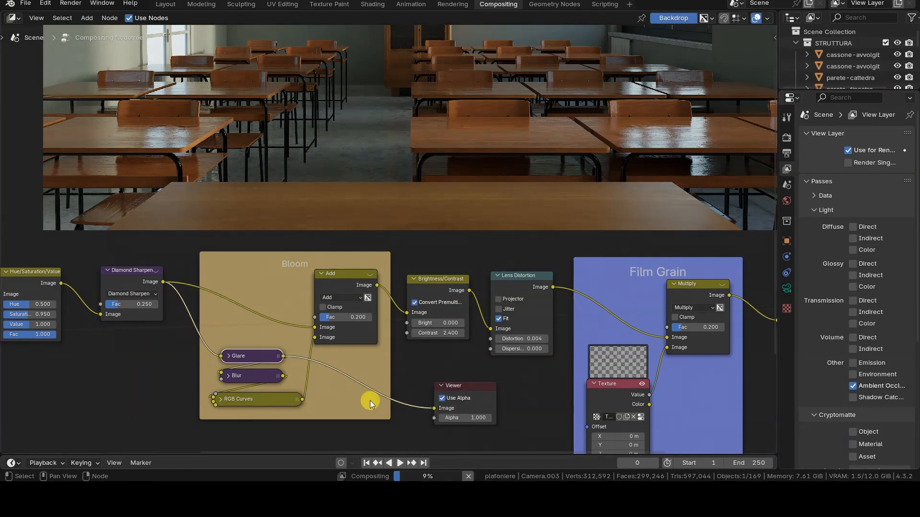
pyautogui.click(228, 356)
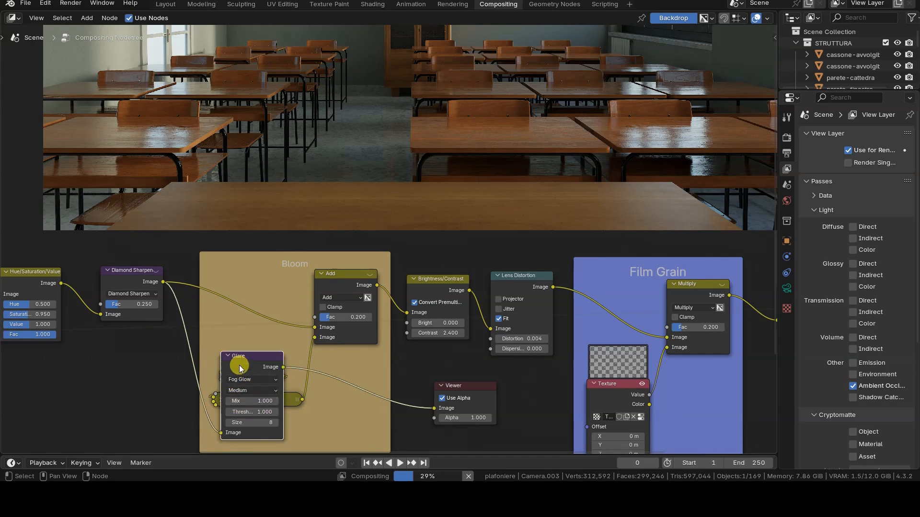
pyautogui.click(228, 355)
pyautogui.hotkey('alt', 'v')
pyautogui.press('v')
pyautogui.press('v')
pyautogui.press('v')
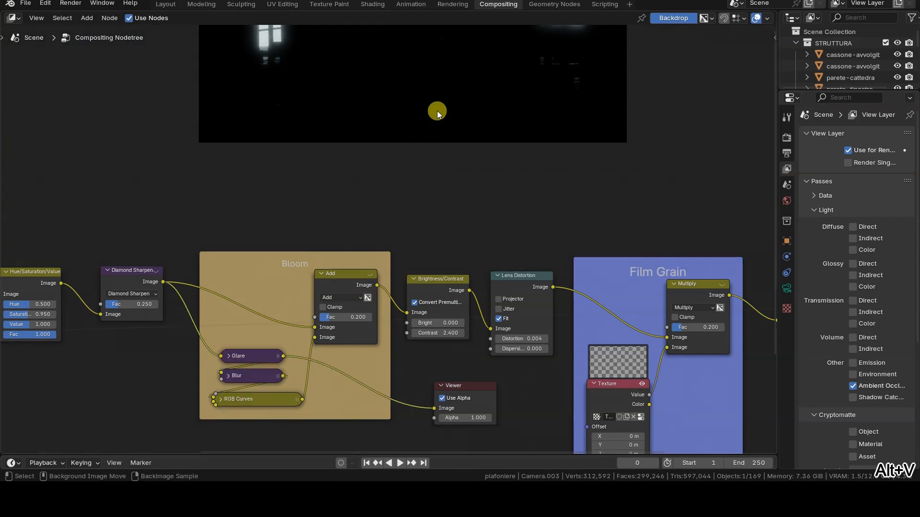
pyautogui.keyDown('alt'); pyautogui.moveTo(436, 117); pyautogui.dragTo(435, 229, button='middle'); pyautogui.keyUp('alt')
# Preview the Bloom group's Blur, RGB Curves and Add outputs in turn through the Viewer
pyautogui.moveTo(283, 377); pyautogui.dragTo(433, 408)
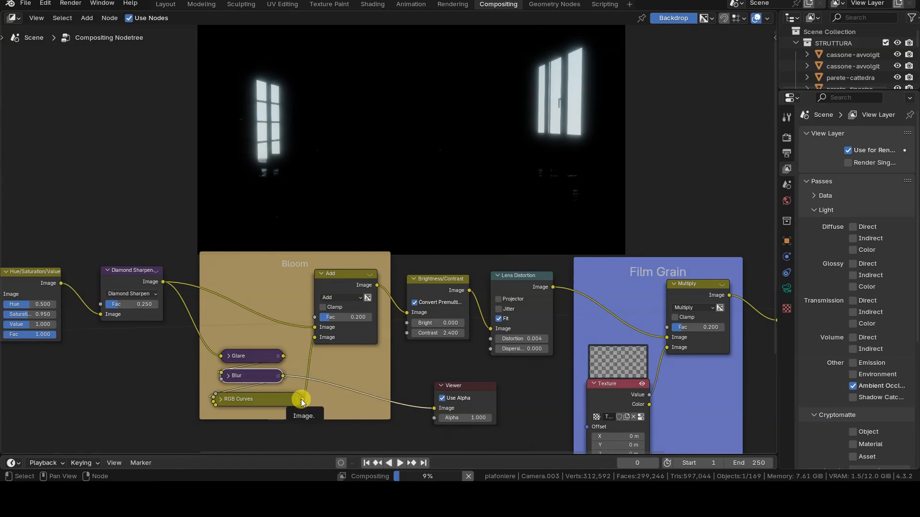
pyautogui.moveTo(301, 398); pyautogui.dragTo(434, 408)
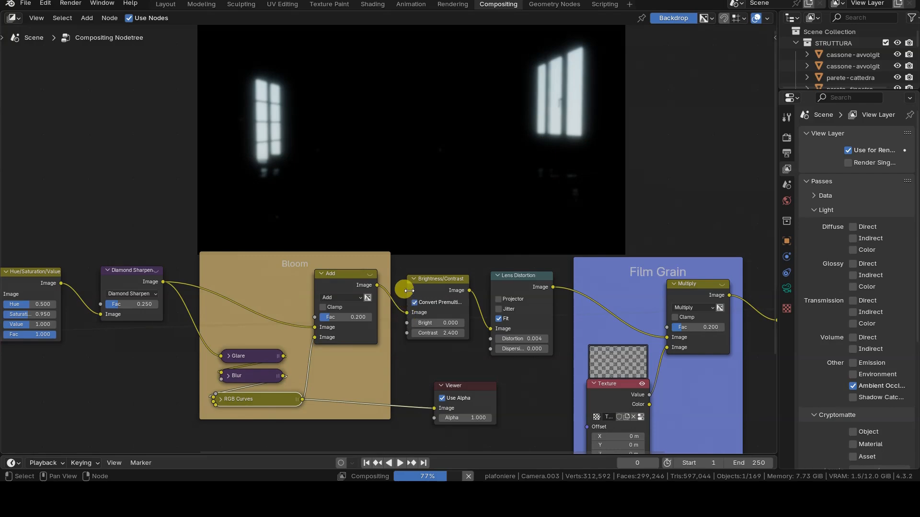
pyautogui.moveTo(377, 285); pyautogui.dragTo(434, 407)
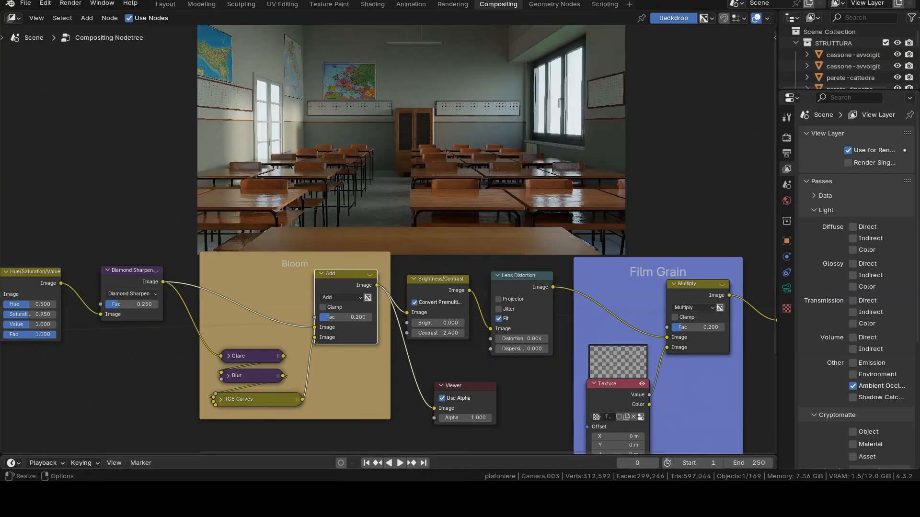
# Preview the Brightness/Contrast output in the Viewer and set the node's contrast to 1.8
pyautogui.moveTo(528, 398); pyautogui.dragTo(321, 396, button='middle')
pyautogui.moveTo(264, 389); pyautogui.dragTo(338, 387)
pyautogui.moveTo(264, 290); pyautogui.dragTo(292, 409)
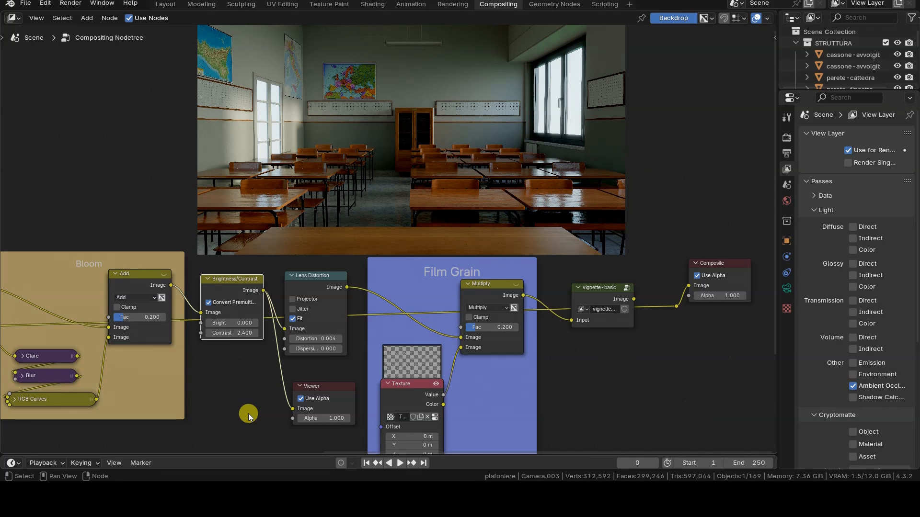
pyautogui.click(231, 333)
pyautogui.press('Return')
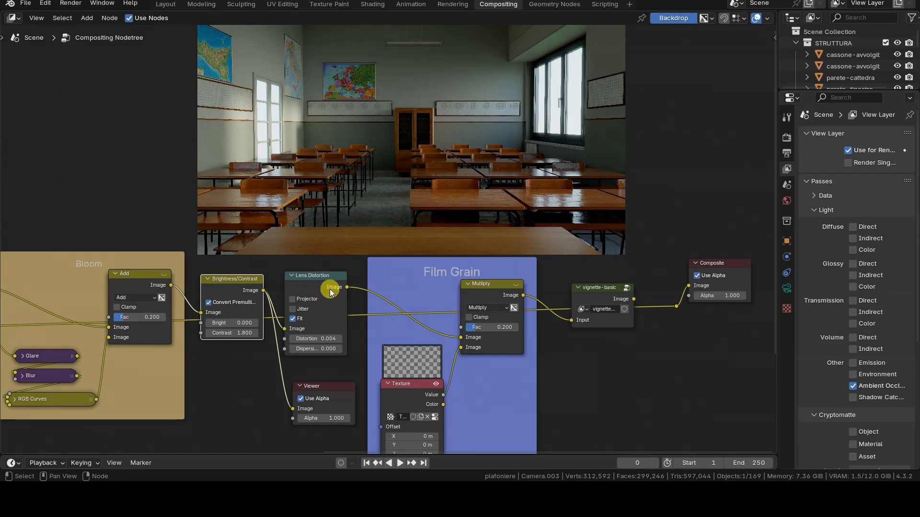
# Preview the Lens Distortion output with the Viewer placed below the vignette node, and inspect the image on an enlarged backdrop
pyautogui.moveTo(349, 289); pyautogui.dragTo(292, 409)
pyautogui.moveTo(330, 386); pyautogui.dragTo(630, 379)
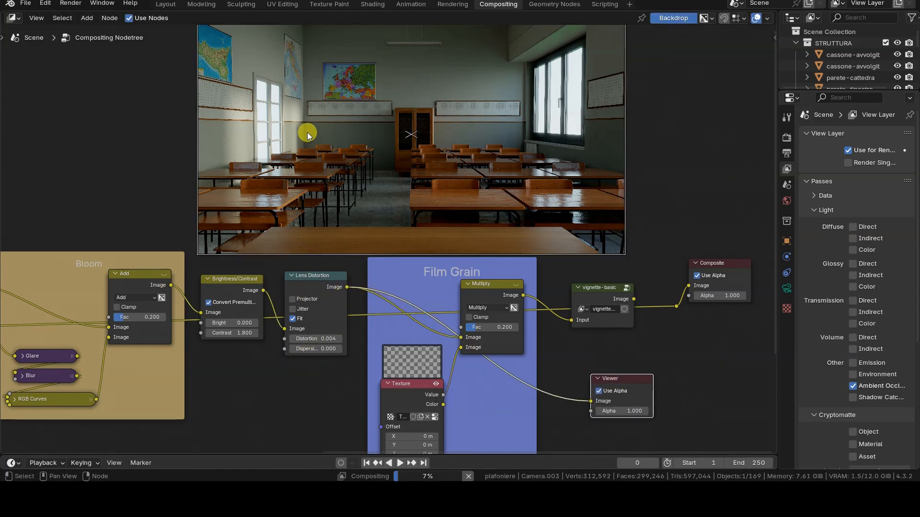
pyautogui.hotkey('alt', 'v')
pyautogui.hotkey('alt', 'v')
pyautogui.hotkey('alt', 'v')
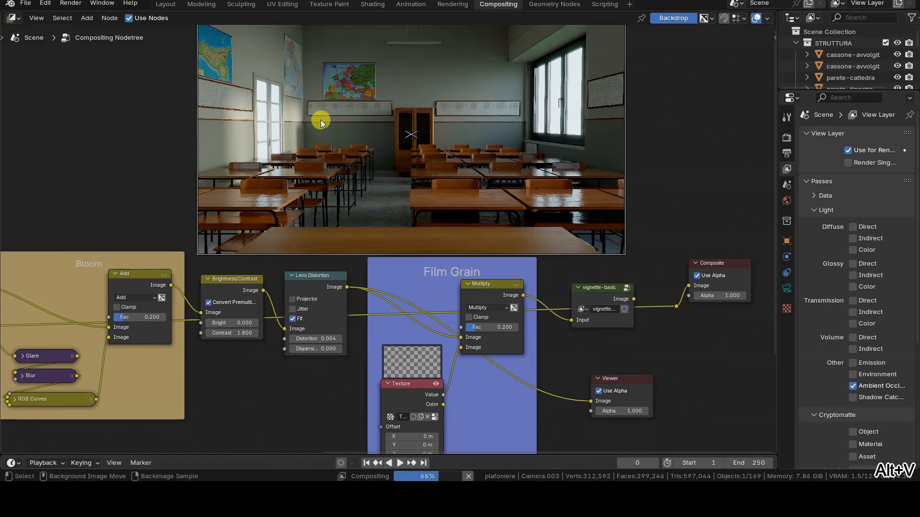
pyautogui.hotkey('alt', 'v')
pyautogui.hotkey('alt', 'v')
pyautogui.hotkey('alt', 'v')
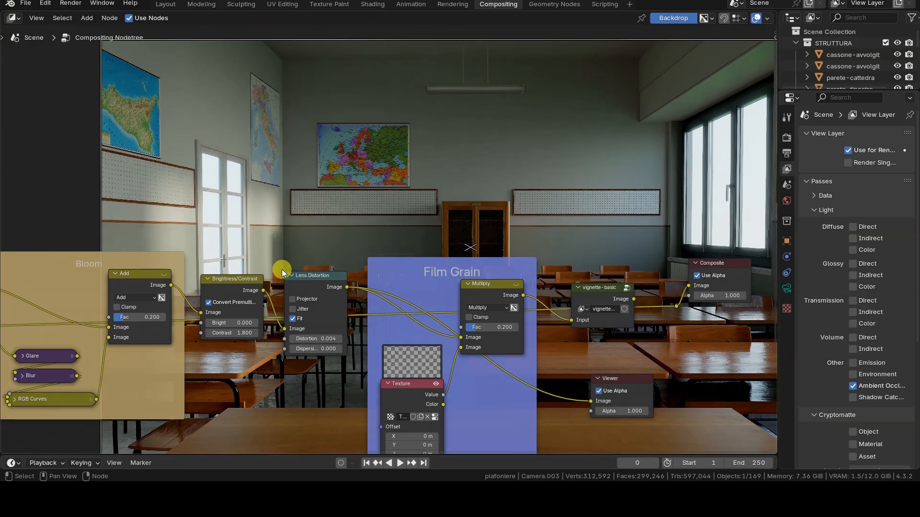
# Mute and unmute the Lens Distortion node to compare the classroom image with and without it
pyautogui.click(312, 278)
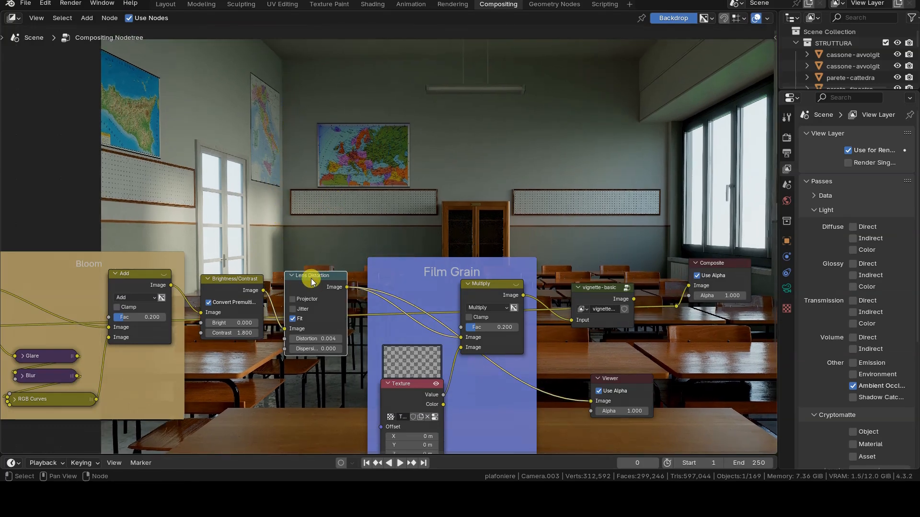
pyautogui.press('m')
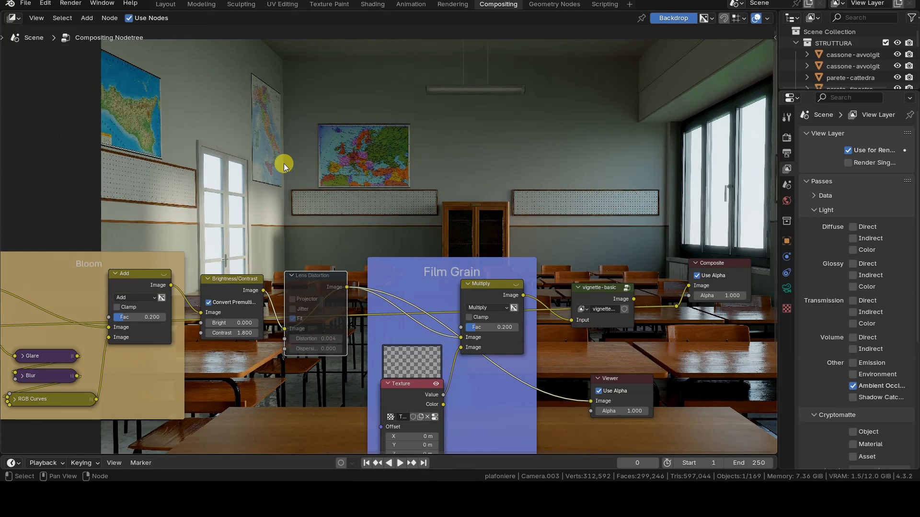
pyautogui.press('m')
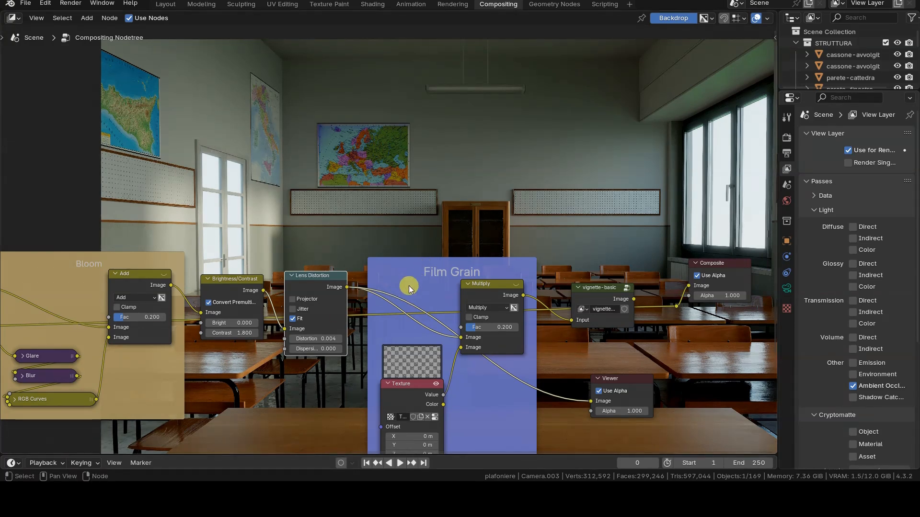
# Shrink the backdrop and move it above the nodes, and preview the Film Grain group's Multiply output in the Viewer
pyautogui.hotkey('alt', 'v')
pyautogui.press('v')
pyautogui.press('v')
pyautogui.press('v')
pyautogui.keyDown('alt'); pyautogui.moveTo(506, 205); pyautogui.dragTo(443, 103, button='middle'); pyautogui.keyUp('alt')
pyautogui.moveTo(522, 296); pyautogui.dragTo(591, 401)
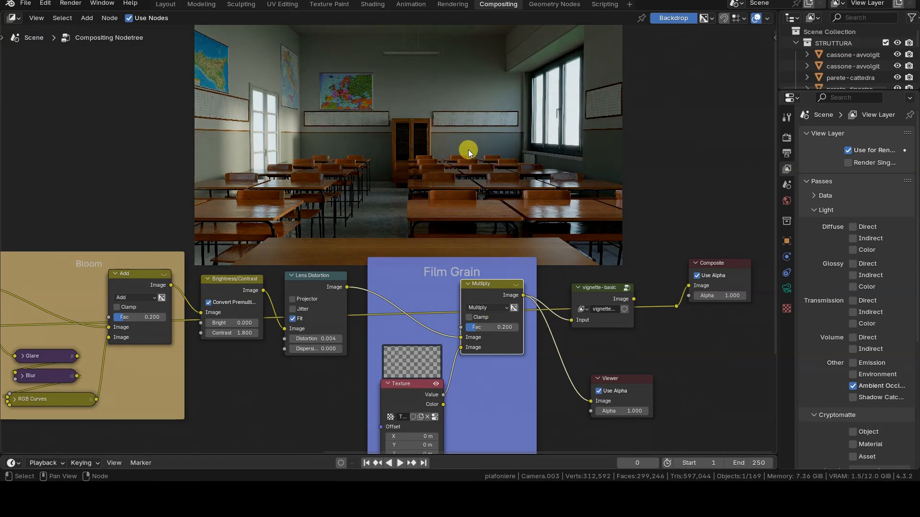
# Set the Film Grain Multiply factor to 0.1 and open the settings of the group's Noise texture
pyautogui.click(496, 327)
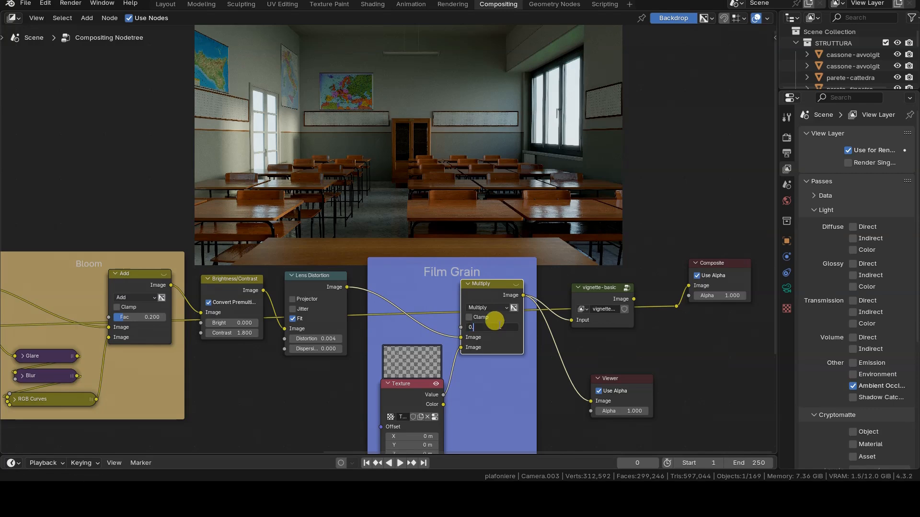
pyautogui.press('Return')
pyautogui.click(412, 379)
pyautogui.click(788, 310)
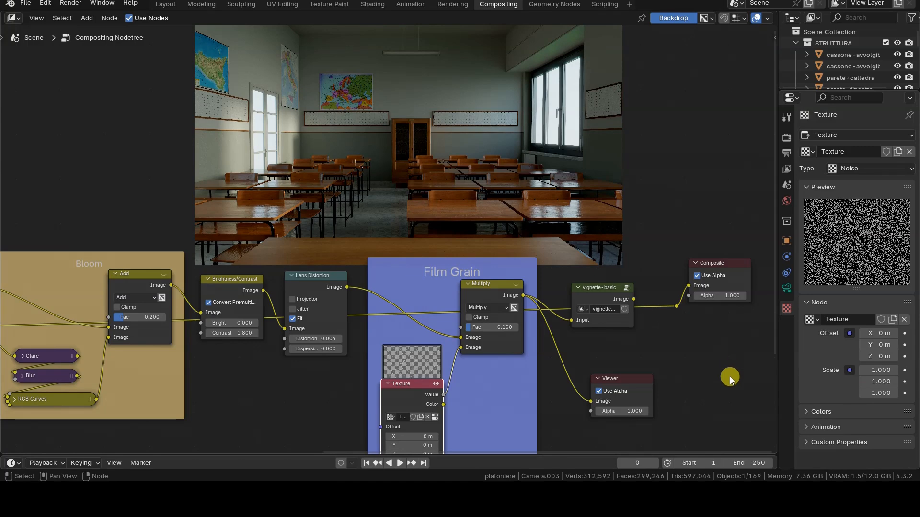
# Preview the vignette-basic output through the Viewer placed below the Composite node
pyautogui.moveTo(482, 290); pyautogui.dragTo(488, 289)
pyautogui.scroll(1, 533, 322)
pyautogui.moveTo(563, 341); pyautogui.dragTo(528, 321, button='middle')
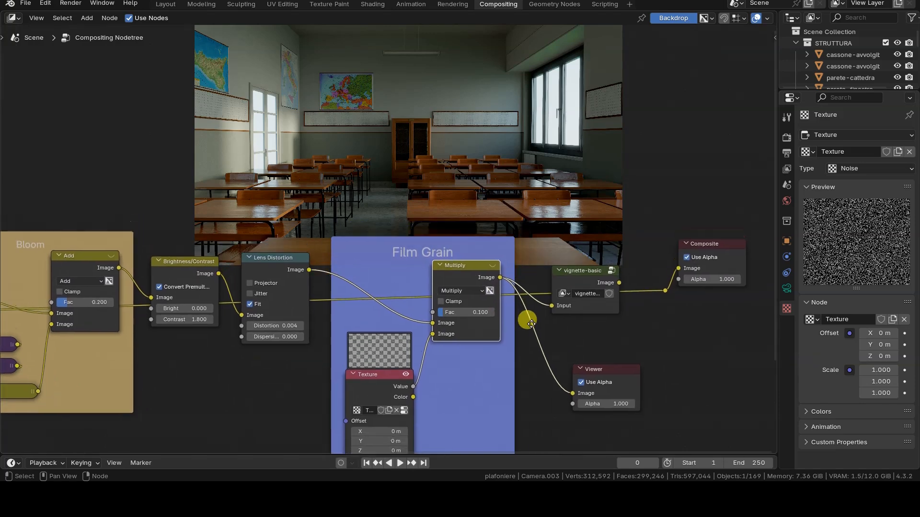
pyautogui.moveTo(619, 283); pyautogui.dragTo(701, 344)
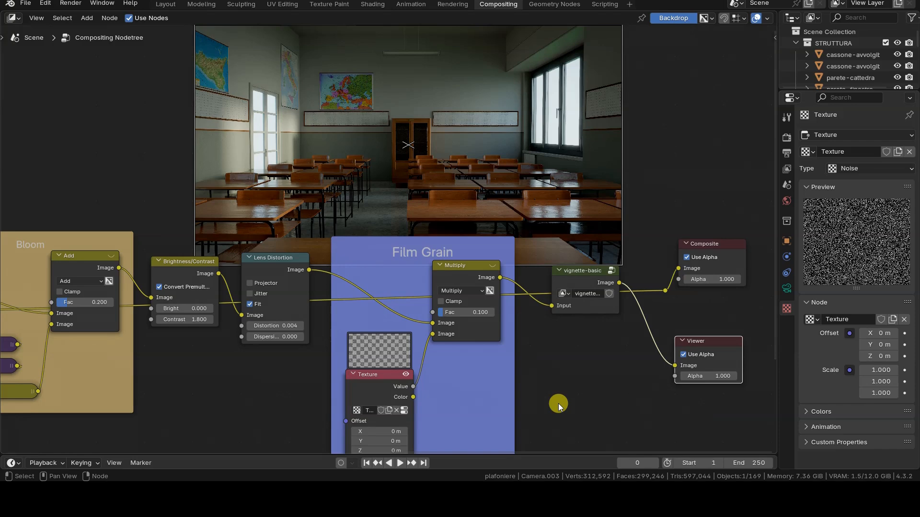
# Feed both the Composite and the Viewer from the reroute connected to the vignette-basic output, and review the complete node chain
pyautogui.moveTo(673, 359); pyautogui.dragTo(678, 320)
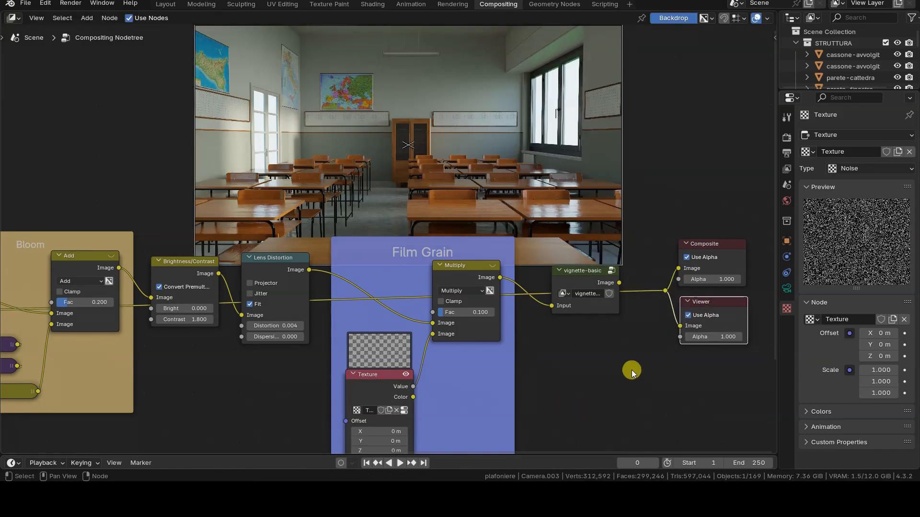
pyautogui.moveTo(619, 284); pyautogui.dragTo(664, 291)
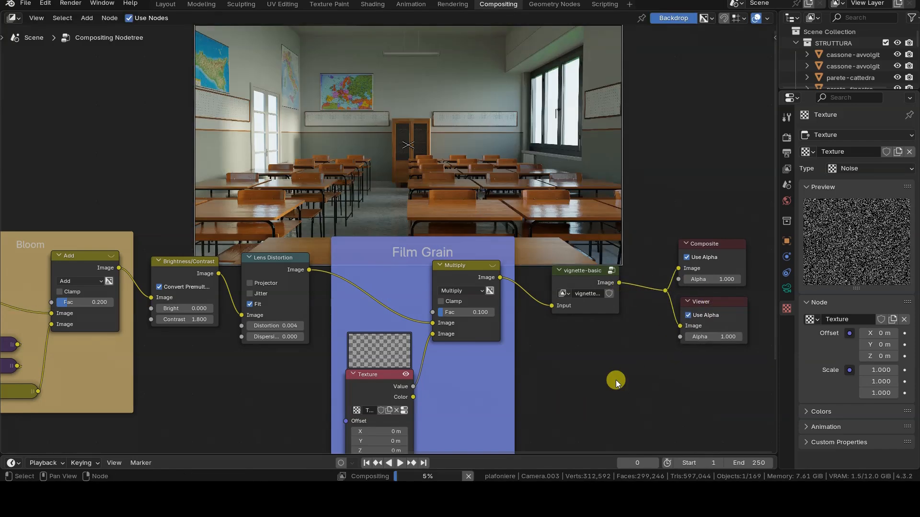
pyautogui.scroll(-1, 582, 372)
pyautogui.scroll(-5, 582, 373)
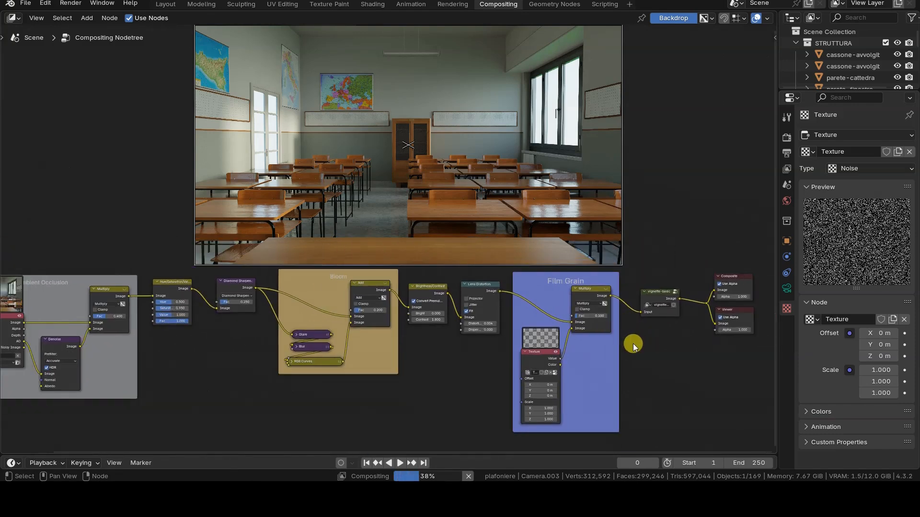
pyautogui.moveTo(610, 338); pyautogui.dragTo(601, 337, button='middle')
pyautogui.scroll(1, 602, 350)
pyautogui.scroll(-1, 602, 349)
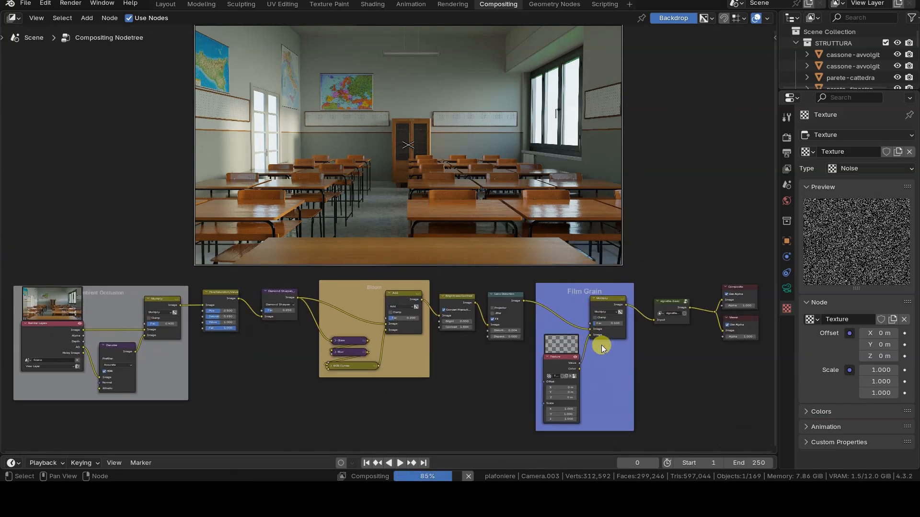
pyautogui.moveTo(466, 174); pyautogui.dragTo(464, 183)
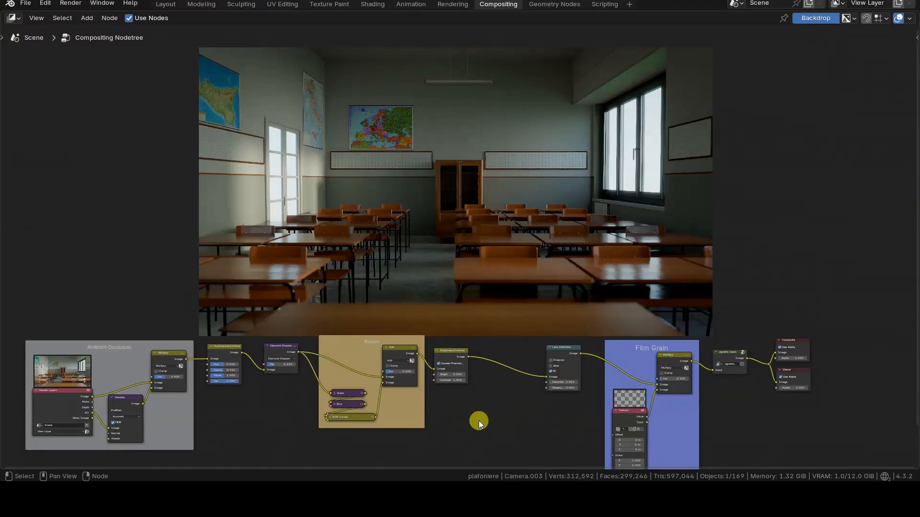
# Try a Gamma node set to 0.7 between Brightness/Contrast and Lens Distortion, and remove it while keeping the link
pyautogui.scroll(5, 479, 420)
pyautogui.moveTo(453, 331); pyautogui.dragTo(451, 372, button='middle')
pyautogui.scroll(3, 383, 405)
pyautogui.scroll(1, 454, 338)
pyautogui.hotkey('shift', 'a')
pyautogui.moveTo(449, 336)
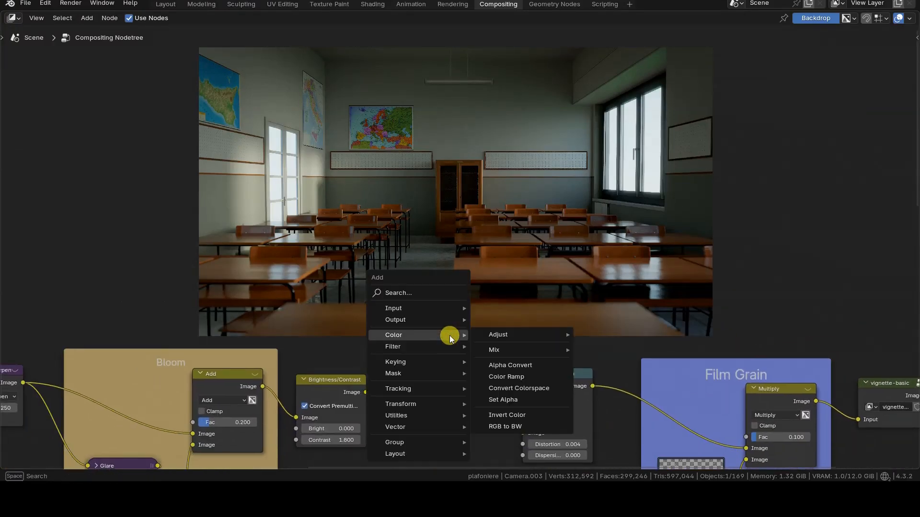
pyautogui.moveTo(562, 334)
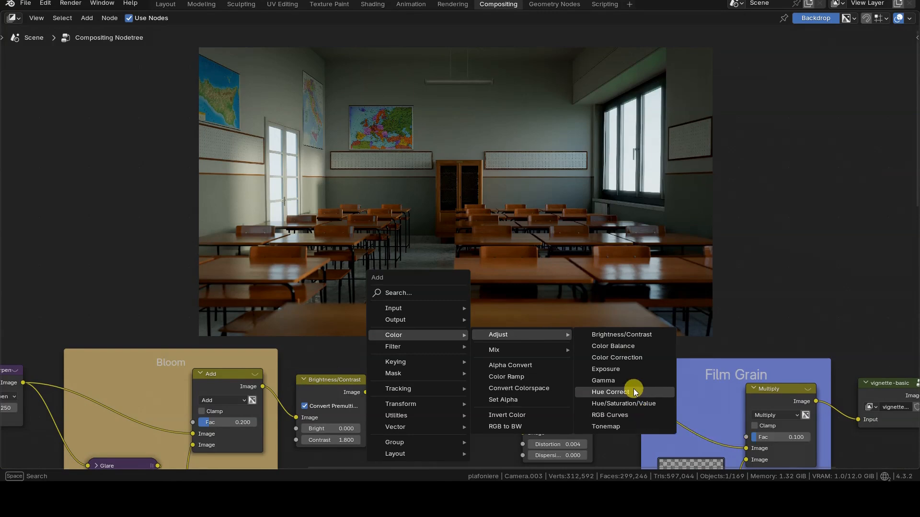
pyautogui.click(603, 380)
pyautogui.click(416, 381)
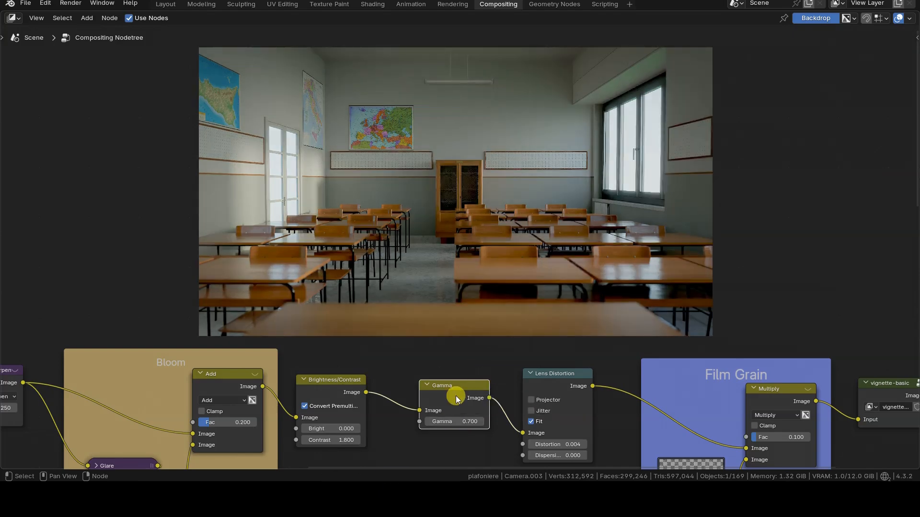
pyautogui.hotkey('ctrl', 'x')
# Insert an RGB Curves node between Brightness/Contrast and Lens Distortion
pyautogui.hotkey('shift', 'a')
pyautogui.moveTo(774, 198)
pyautogui.moveTo(804, 197)
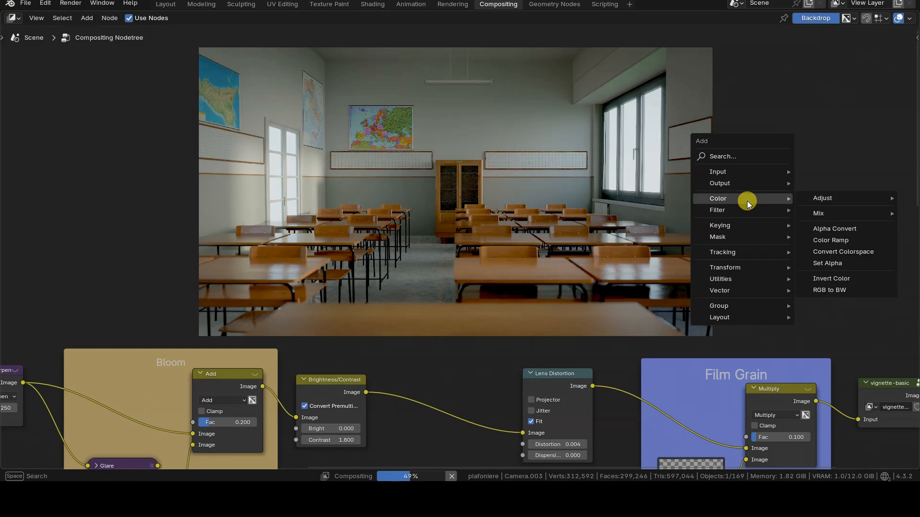
pyautogui.click(728, 279)
pyautogui.click(445, 377)
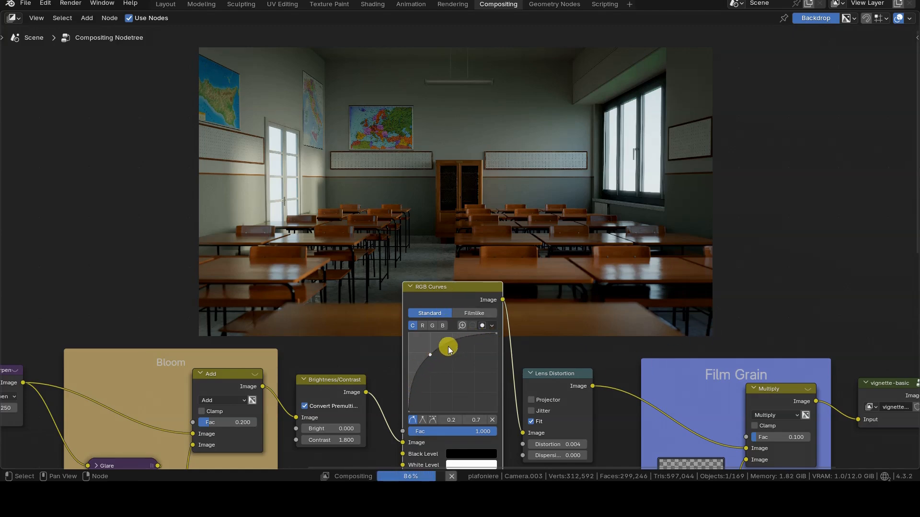
# Brighten the image by placing the RGB Curves point at about 0.3, 0.6, and collapse and reposition the node
pyautogui.moveTo(430, 354); pyautogui.dragTo(440, 360)
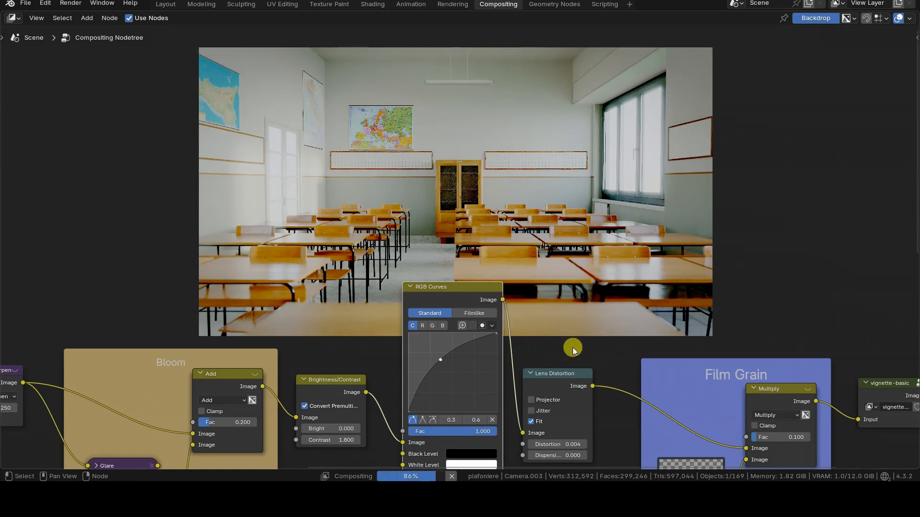
pyautogui.click(410, 286)
pyautogui.moveTo(410, 288); pyautogui.dragTo(499, 411)
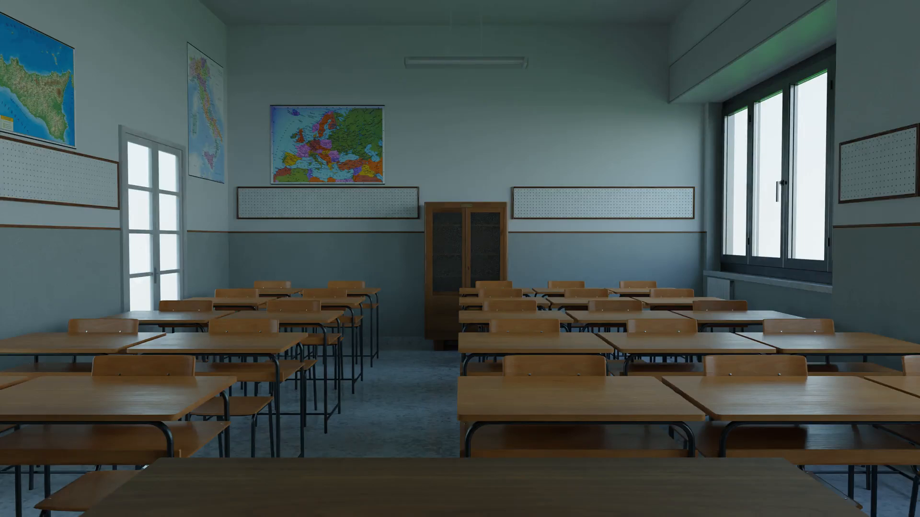